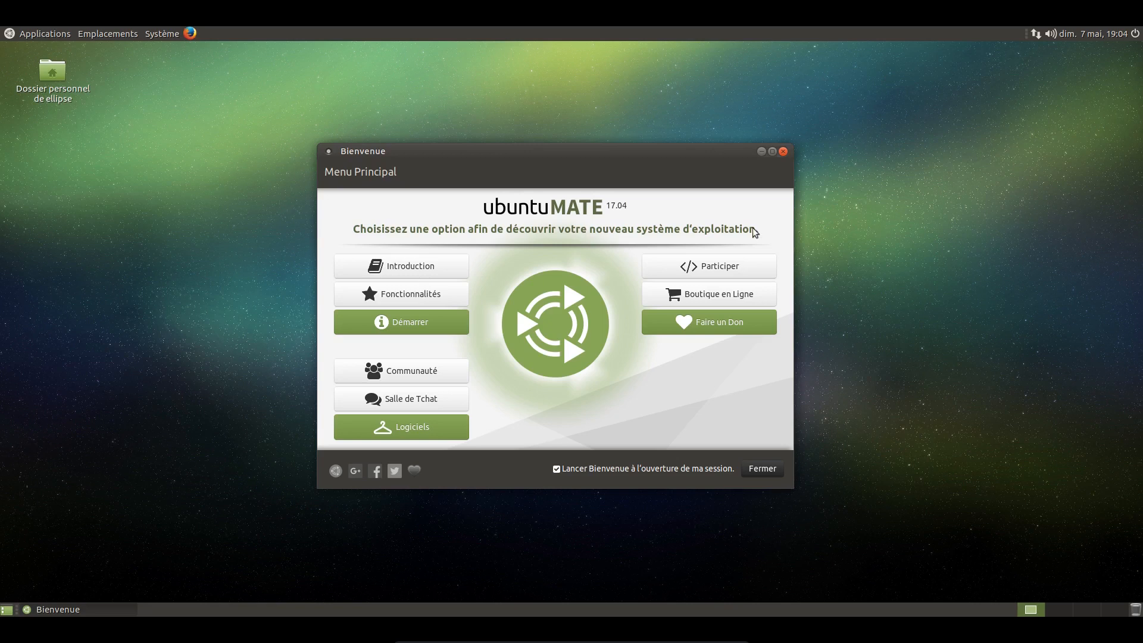
left_click_drag(560, 154, 580, 156)
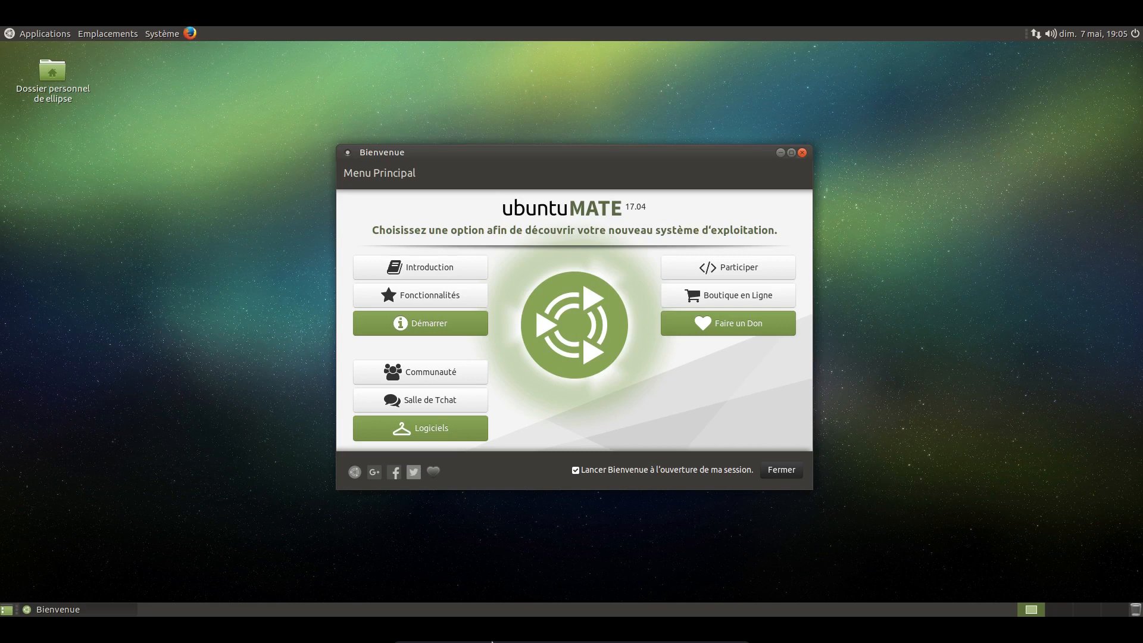
left_click_drag(719, 168, 547, 156)
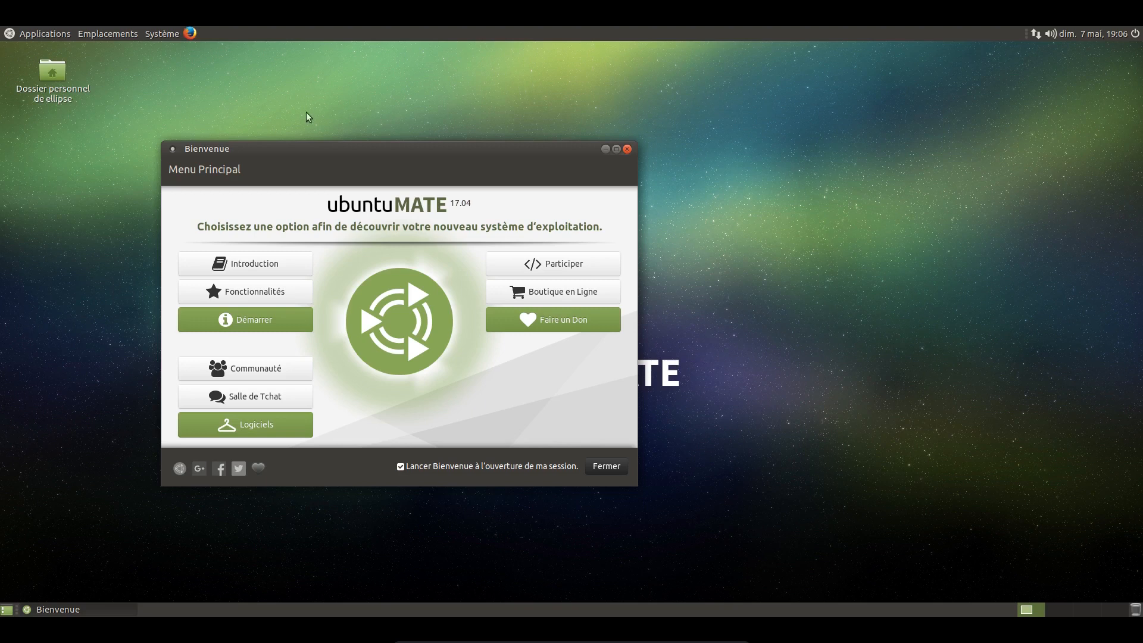
left_click_drag(280, 154, 411, 162)
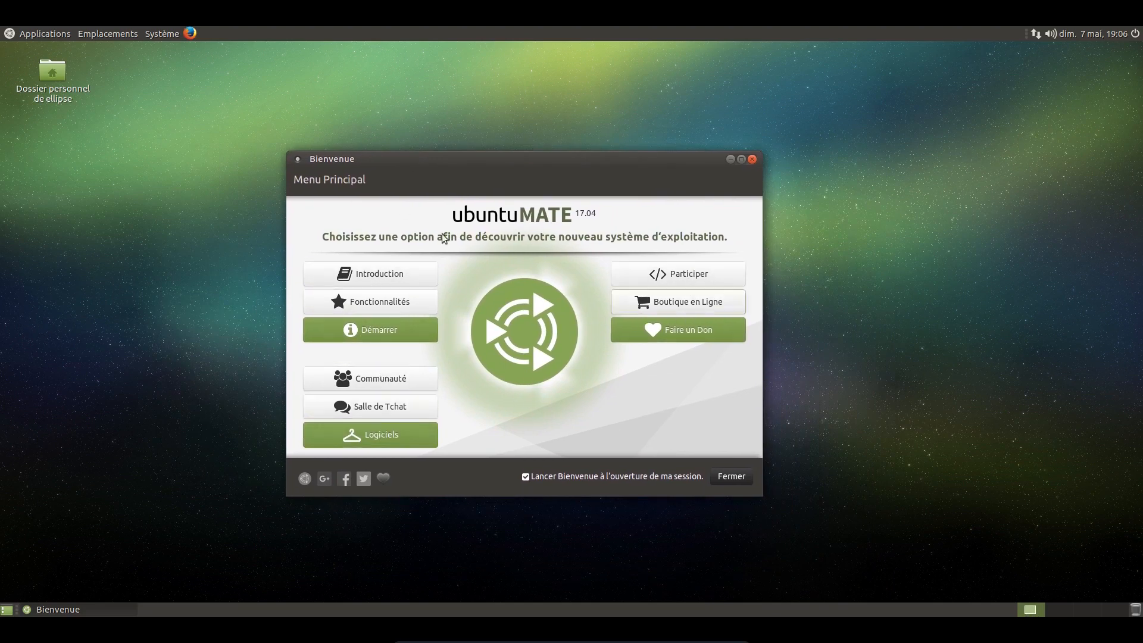
left_click_drag(424, 162, 386, 149)
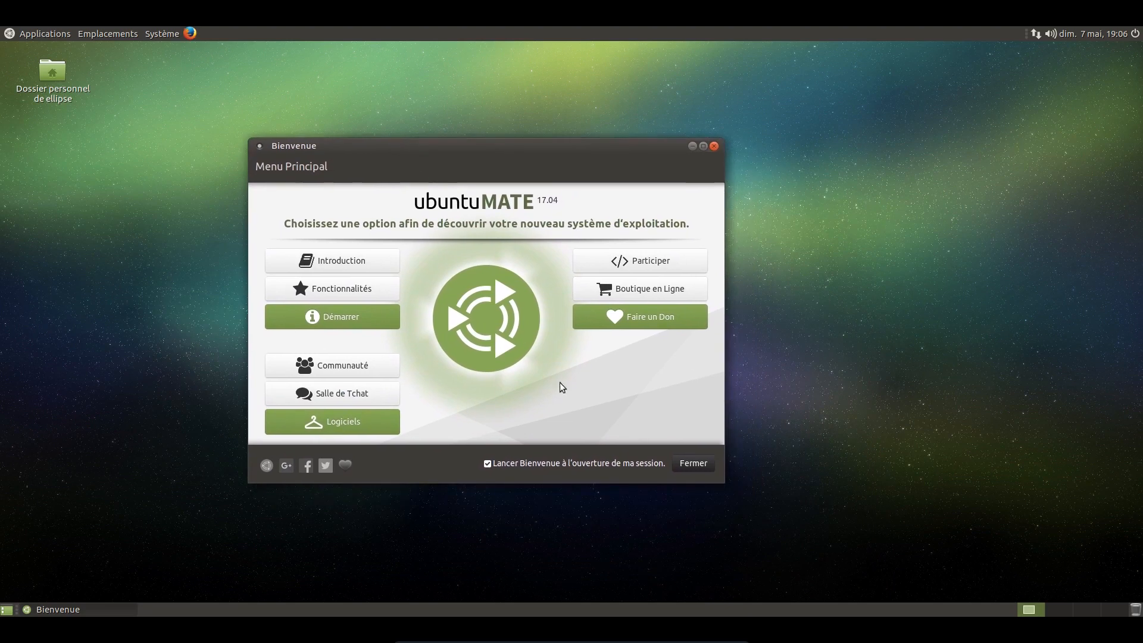
left_click(487, 466)
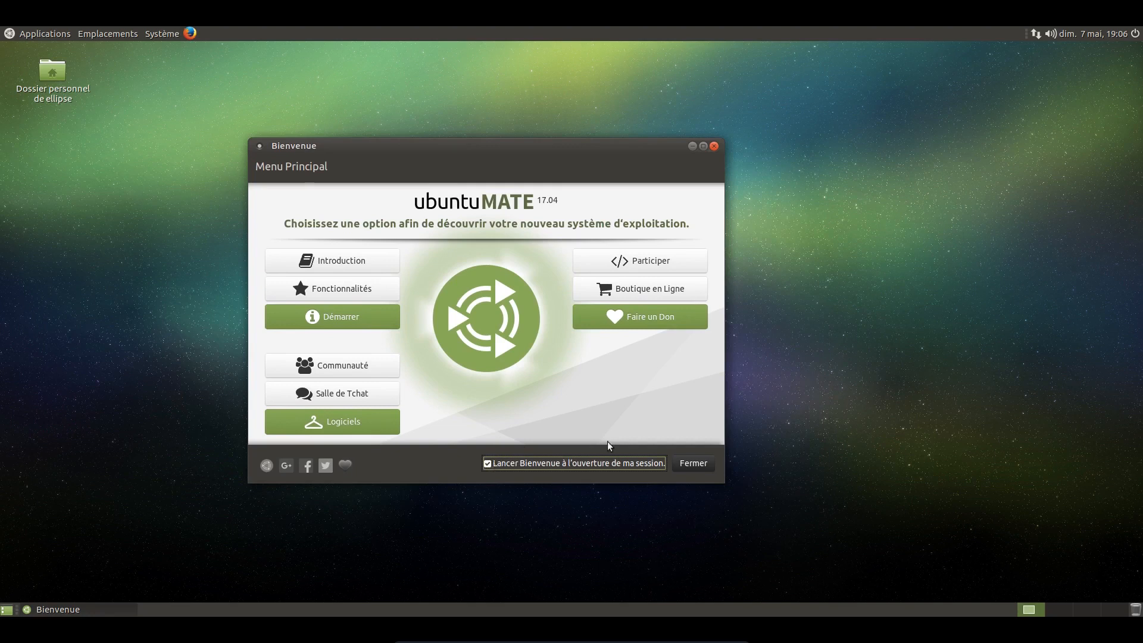
left_click_drag(537, 177, 622, 177)
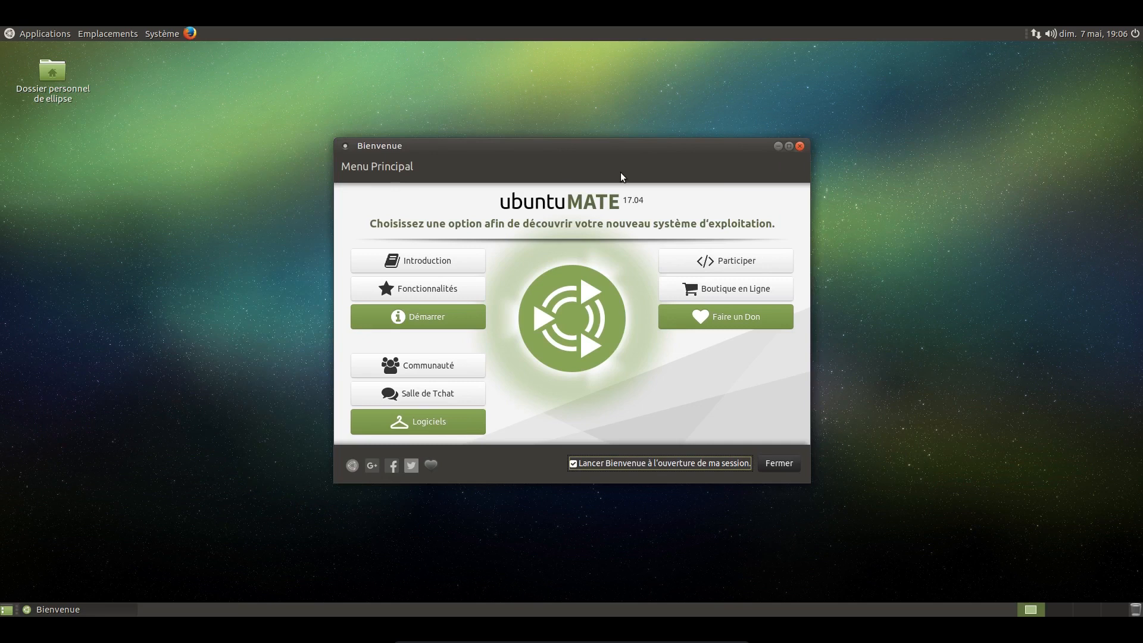
left_click_drag(588, 156, 582, 129)
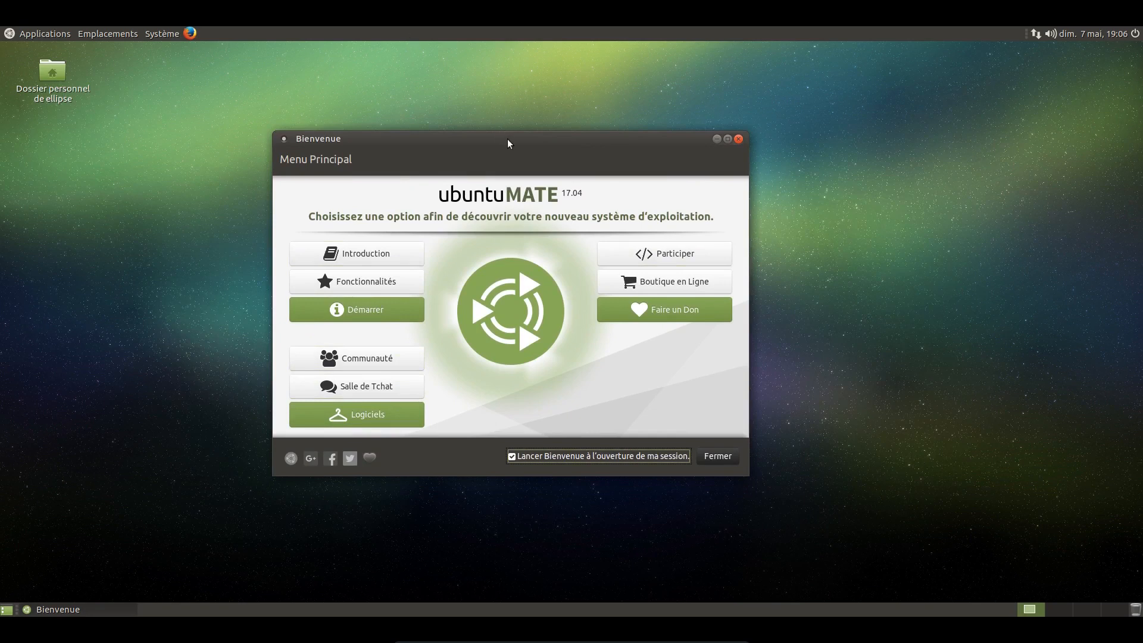
left_click_drag(507, 139, 489, 144)
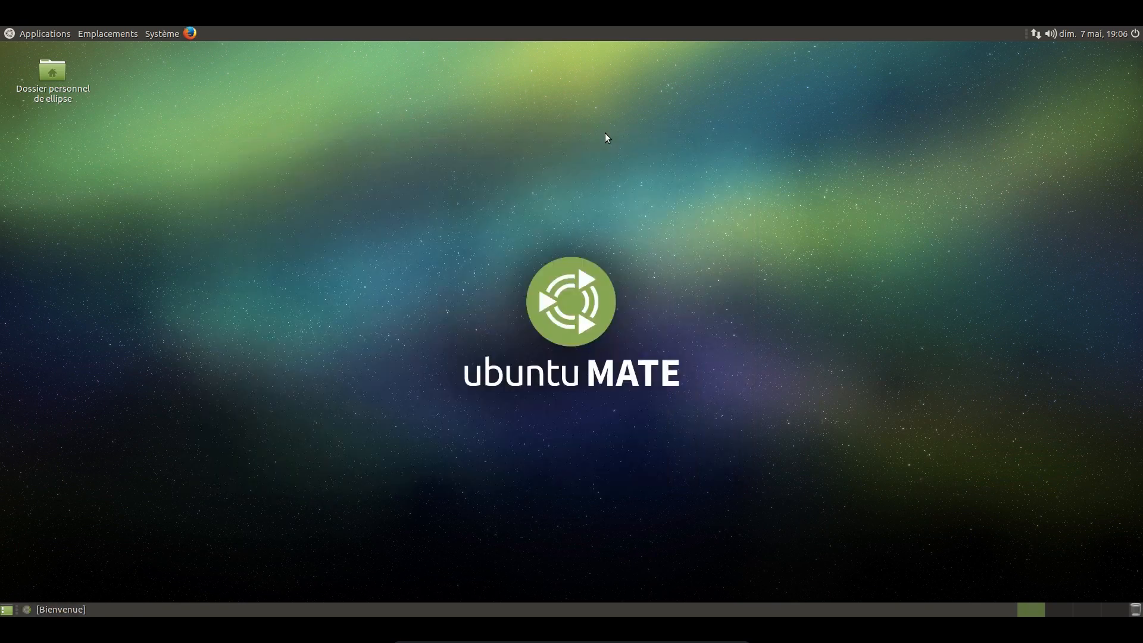
left_click_drag(386, 221, 718, 435)
Step: Look through the Applications, Emplacements and Système menus, including the Bureautique, Administration and Préférences submenus, without launching anything
left_click(27, 35)
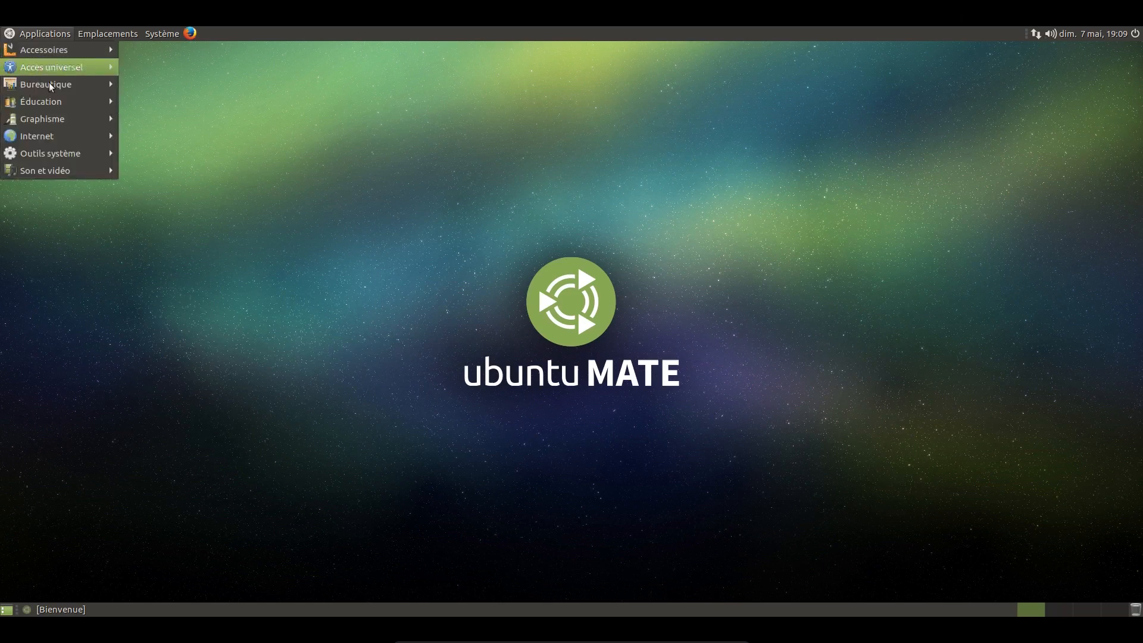
mouse_move(55, 94)
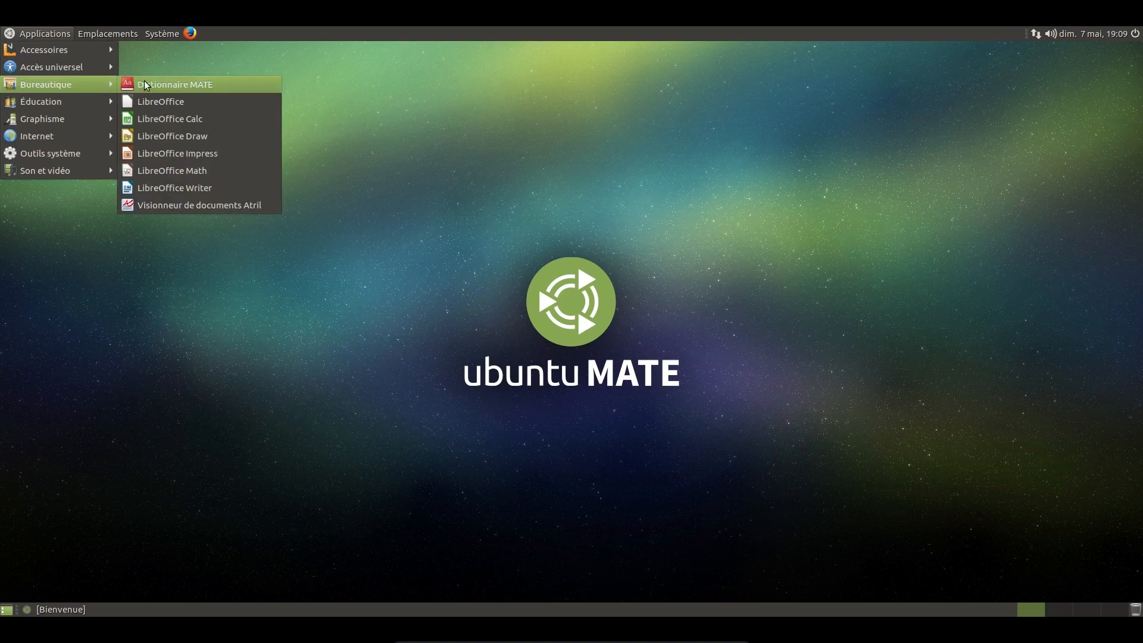
mouse_move(77, 170)
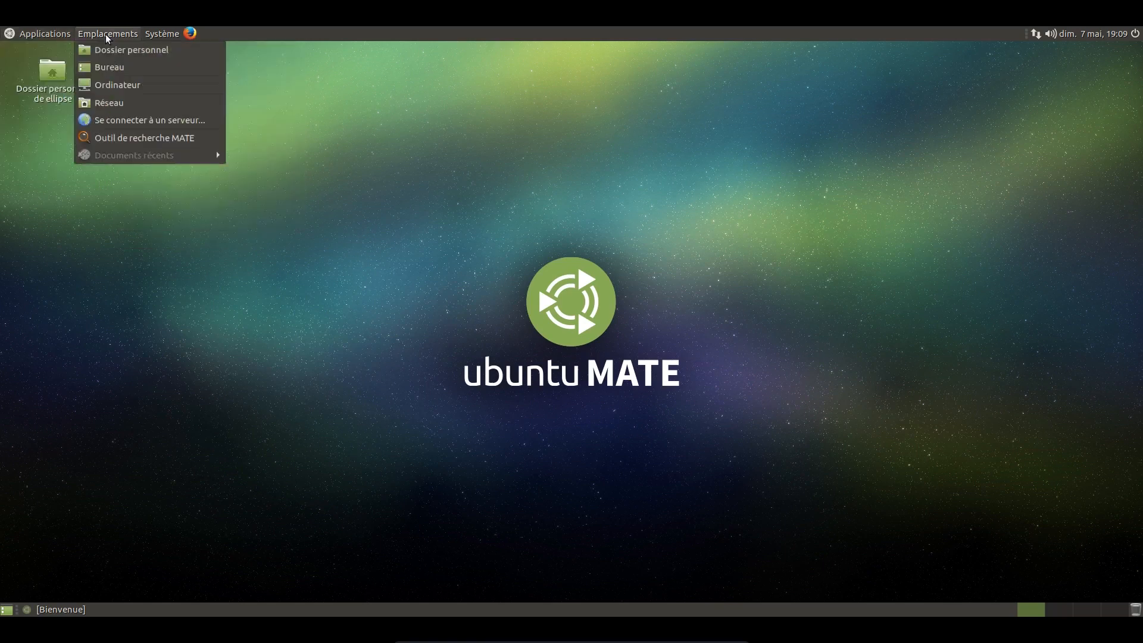
mouse_move(152, 37)
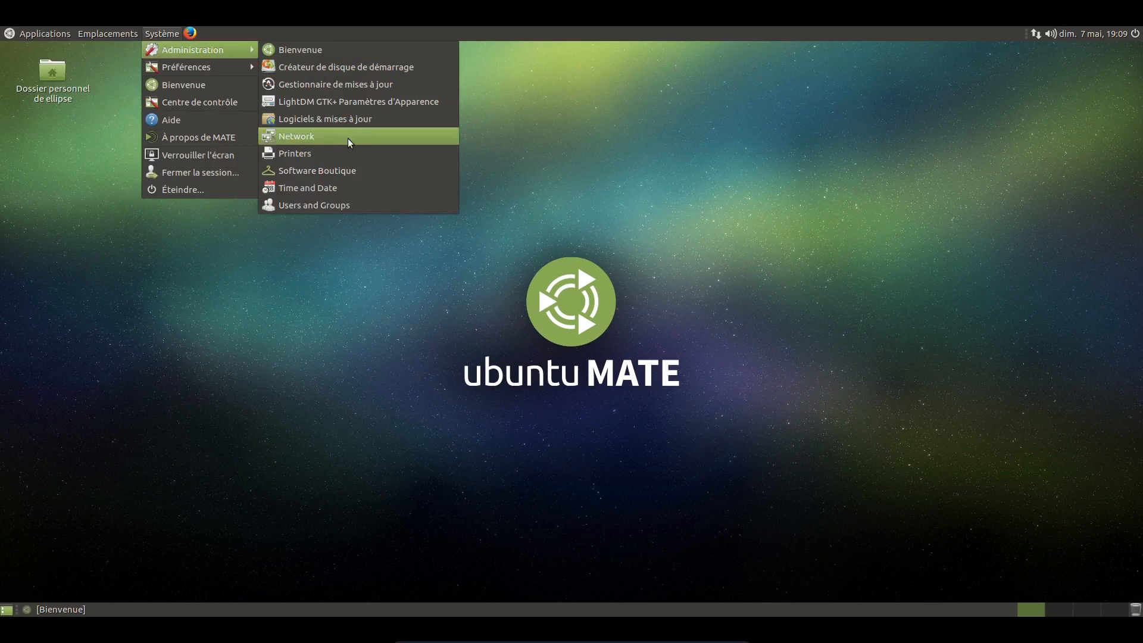
mouse_move(225, 69)
mouse_move(357, 100)
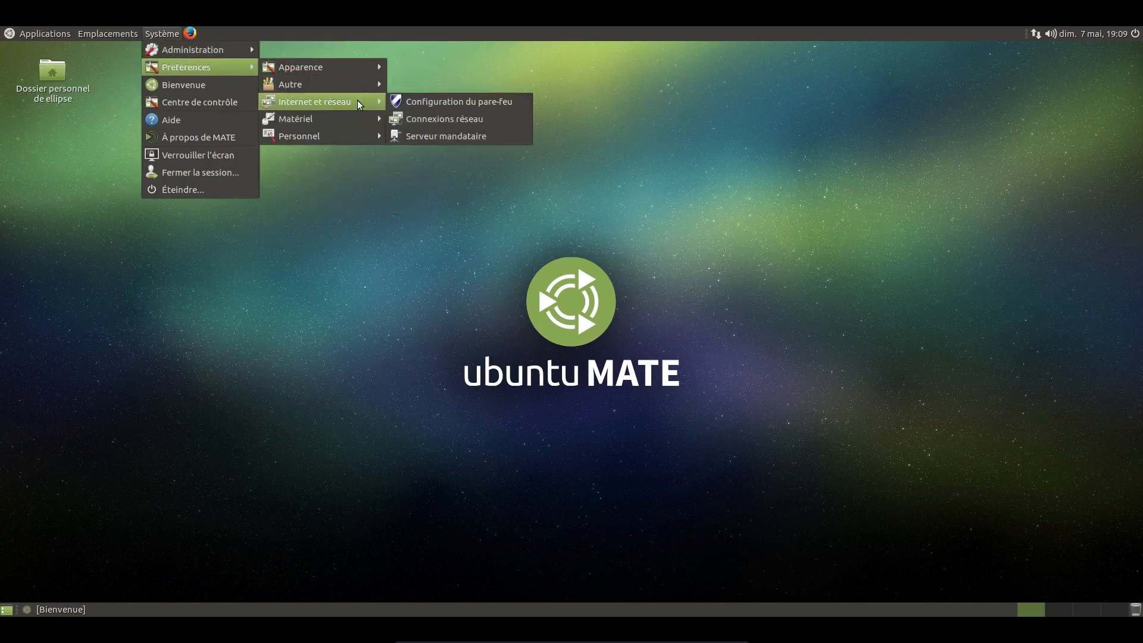
left_click(598, 183)
left_click_drag(506, 241, 690, 354)
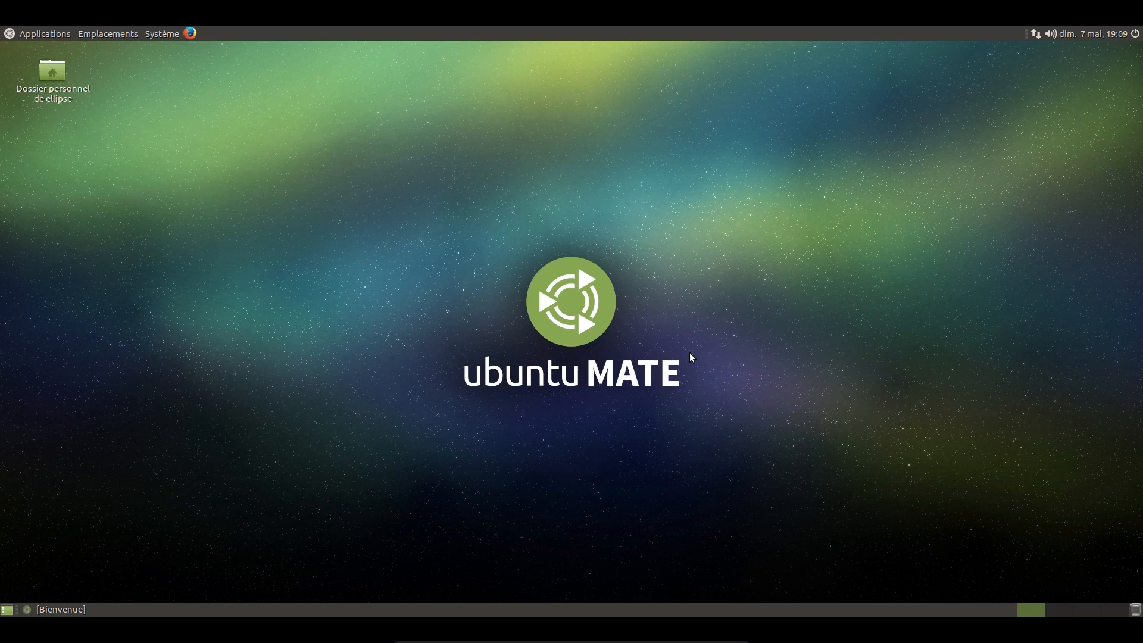
Step: Open the home folder from the desktop and move its window to the right half of the desktop
left_click(43, 85)
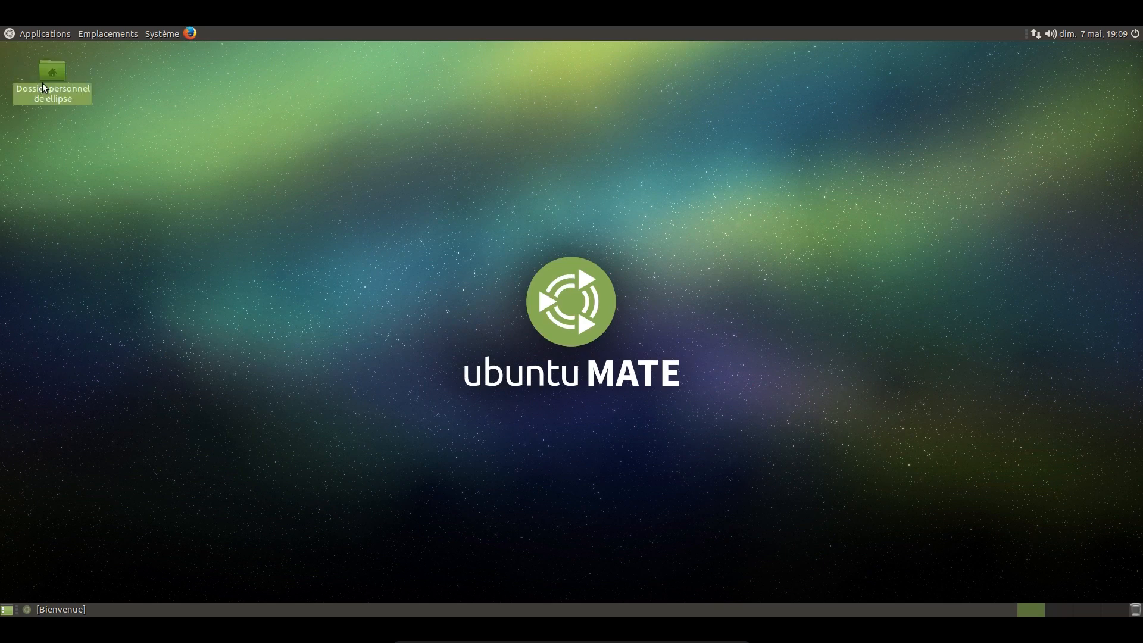
left_click_drag(482, 136, 637, 200)
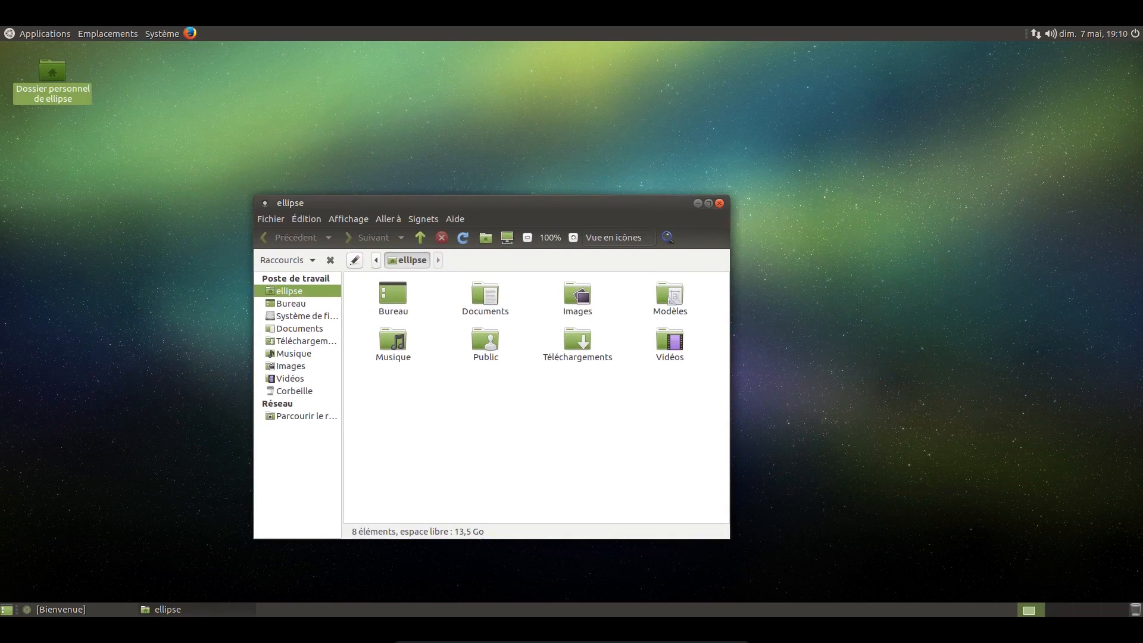
left_click_drag(700, 173, 804, 183)
left_click_drag(592, 200, 496, 125)
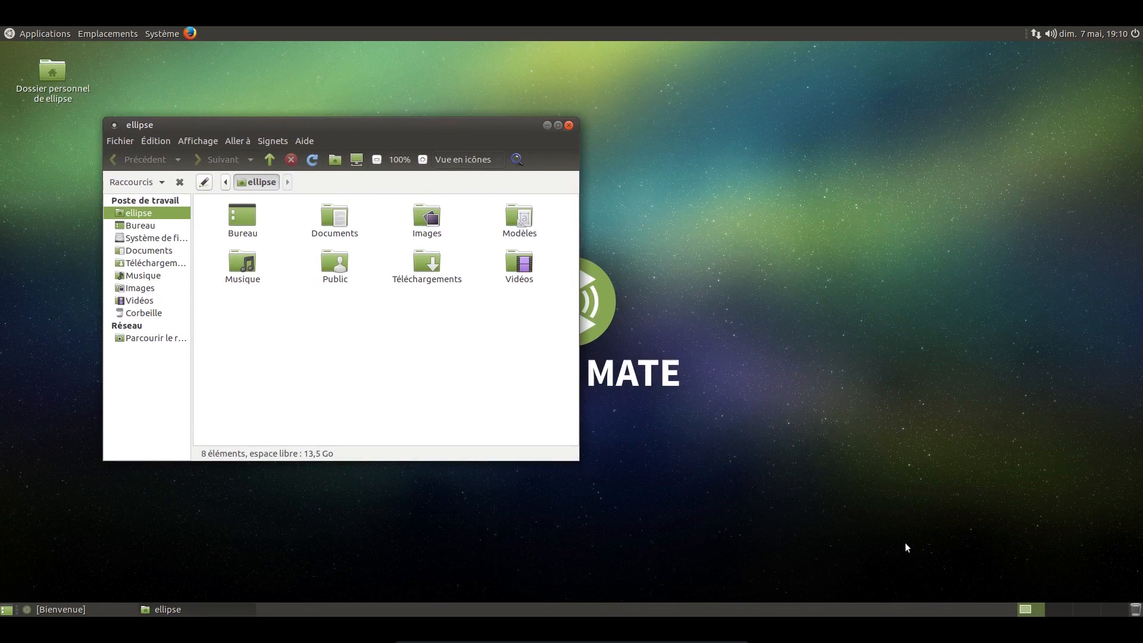
left_click_drag(433, 130, 983, 67)
Step: Launch MATE Tweak from the appearance preferences and place its window beside the home folder window
left_click(166, 33)
mouse_move(165, 50)
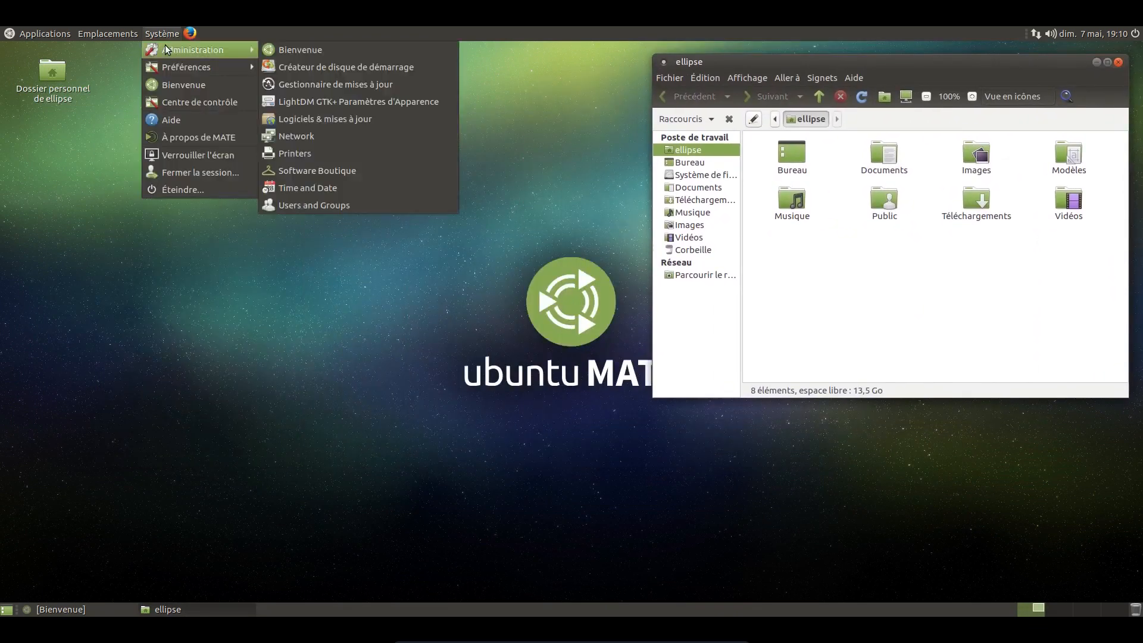
mouse_move(185, 67)
mouse_move(316, 67)
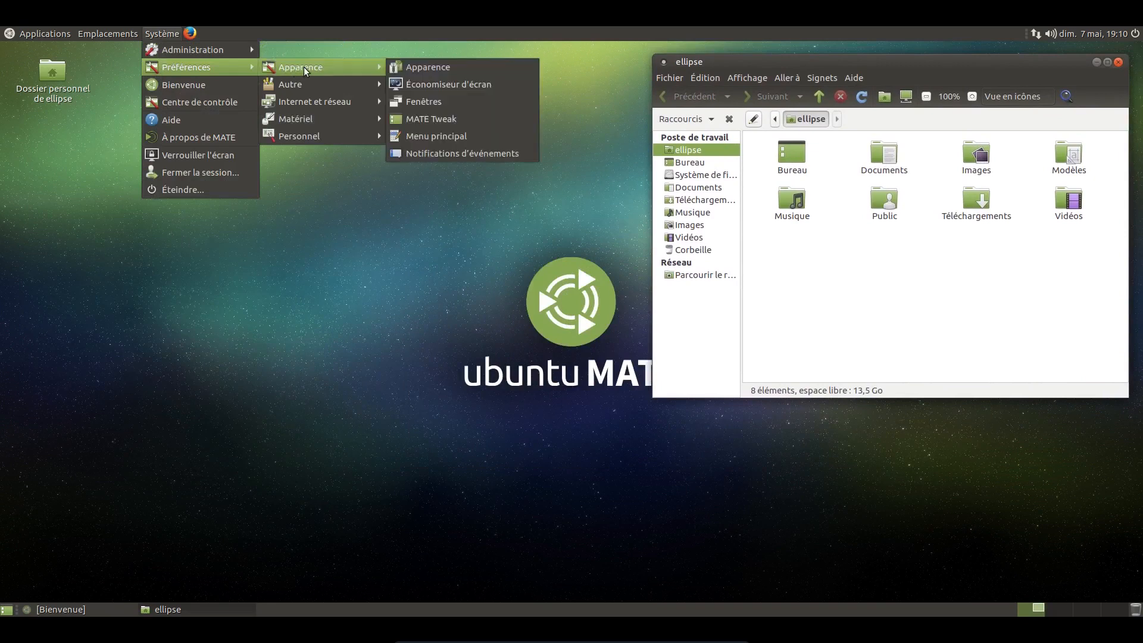
left_click(503, 113)
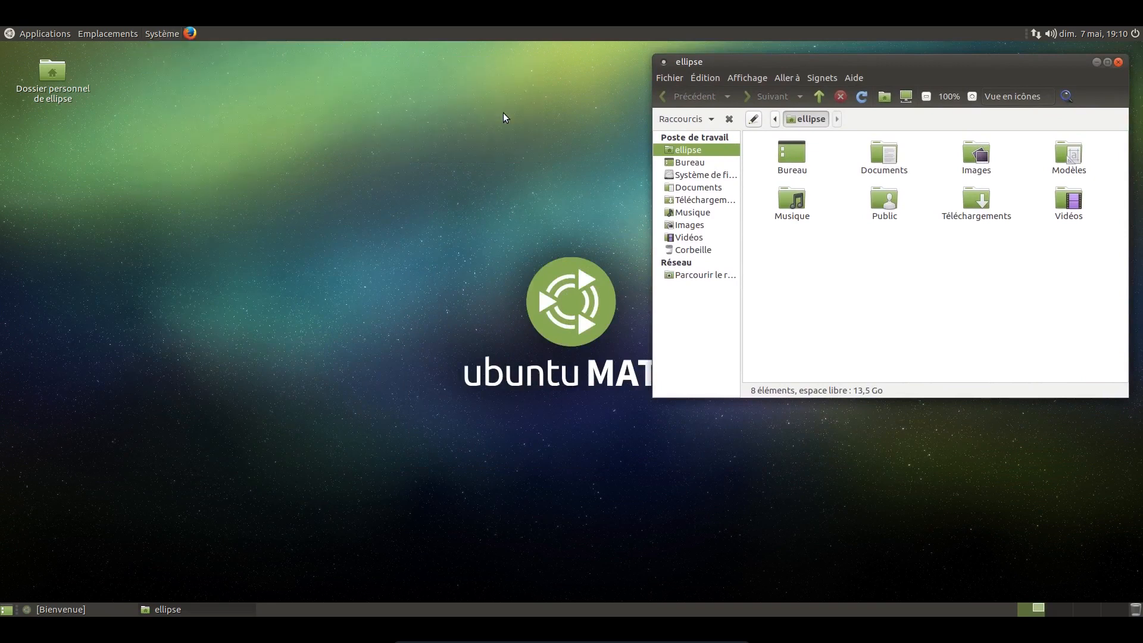
left_click_drag(525, 139, 217, 76)
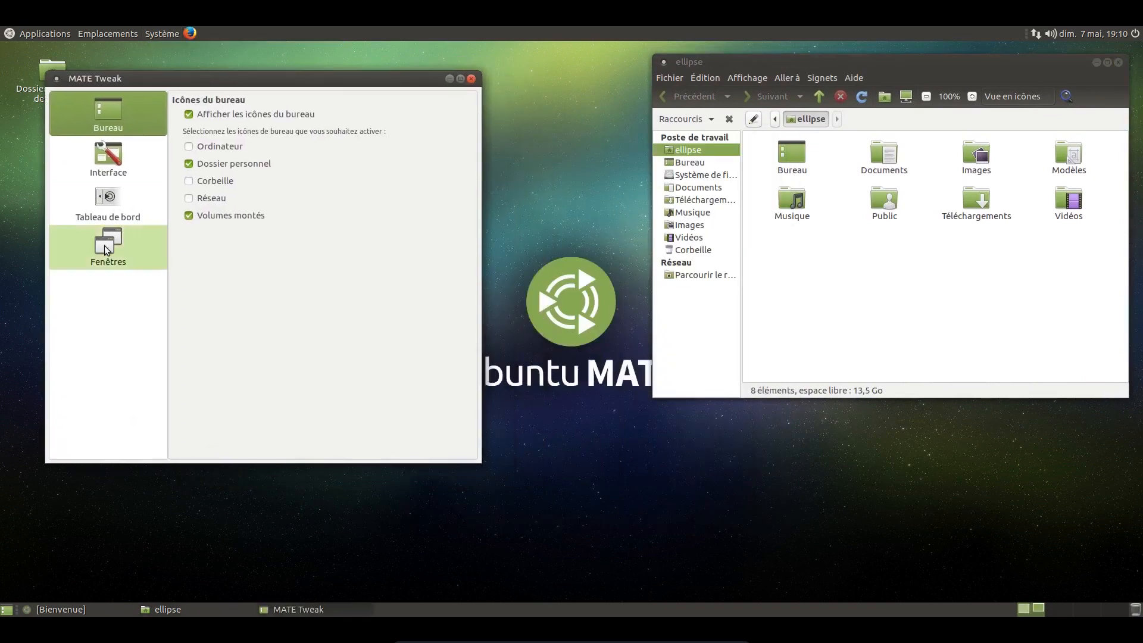
Step: Set the desktop's panel layout to Mutiny in MATE Tweak's Tableau de bord settings
left_click(136, 200)
left_click(210, 132)
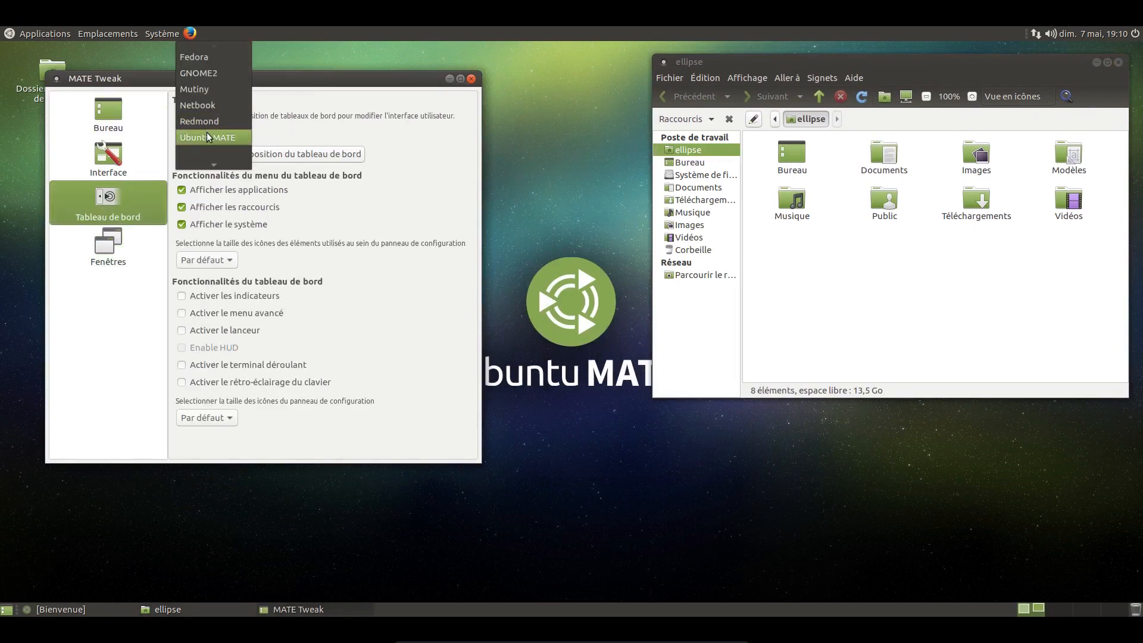
left_click(199, 95)
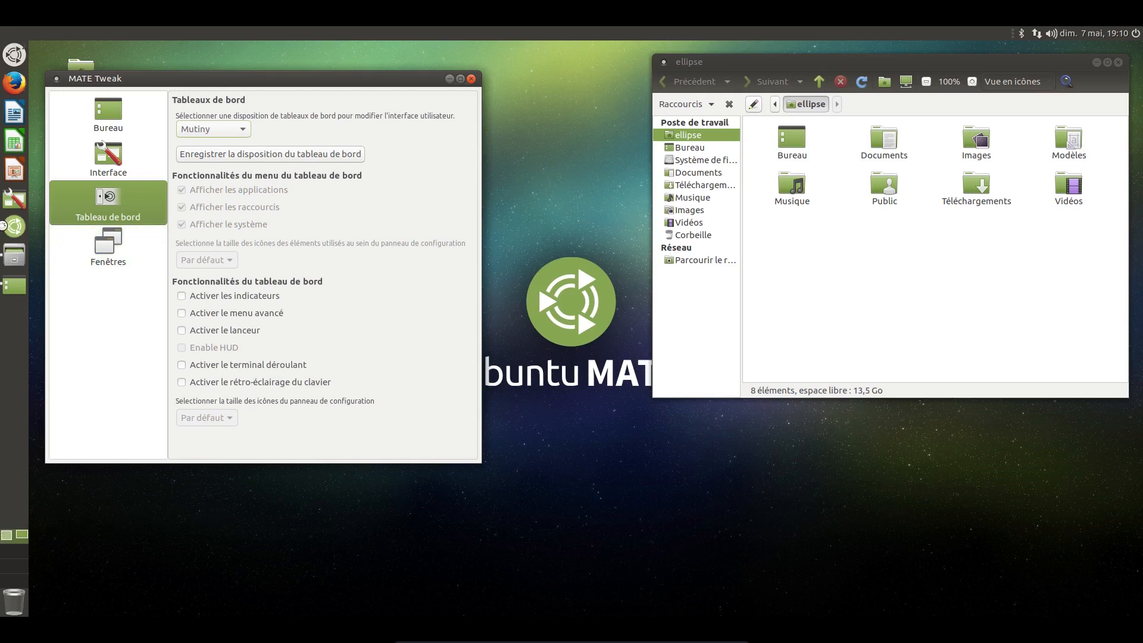
Step: Move the MATE Tweak window away from the side launcher and switch the panel layout to Cupertino
left_click_drag(211, 79, 340, 102)
left_click(344, 153)
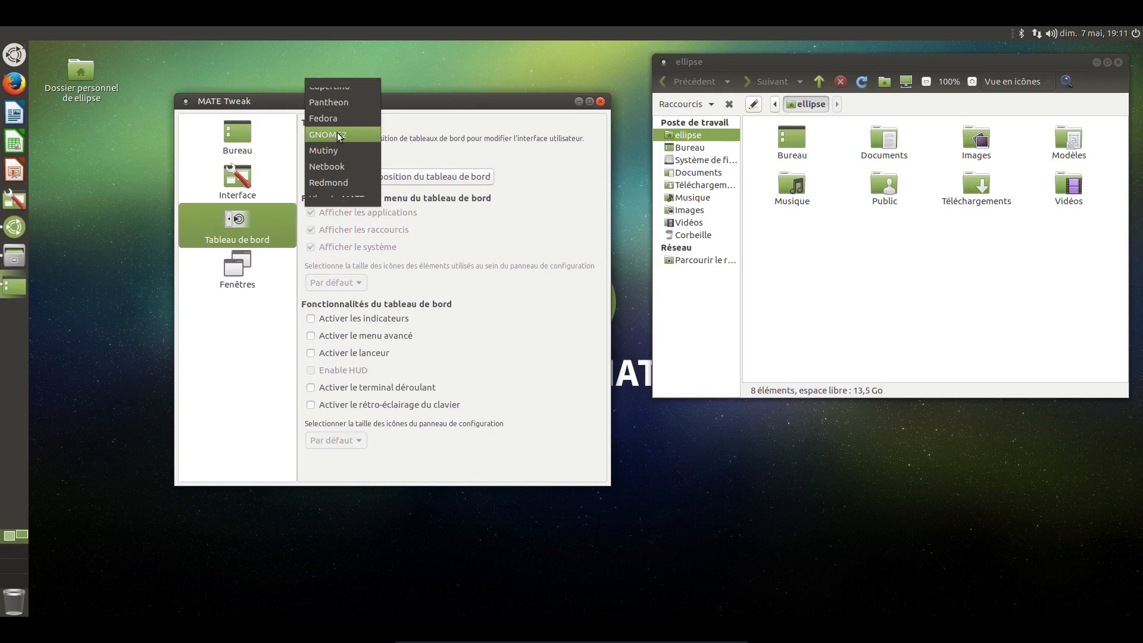
left_click(337, 81)
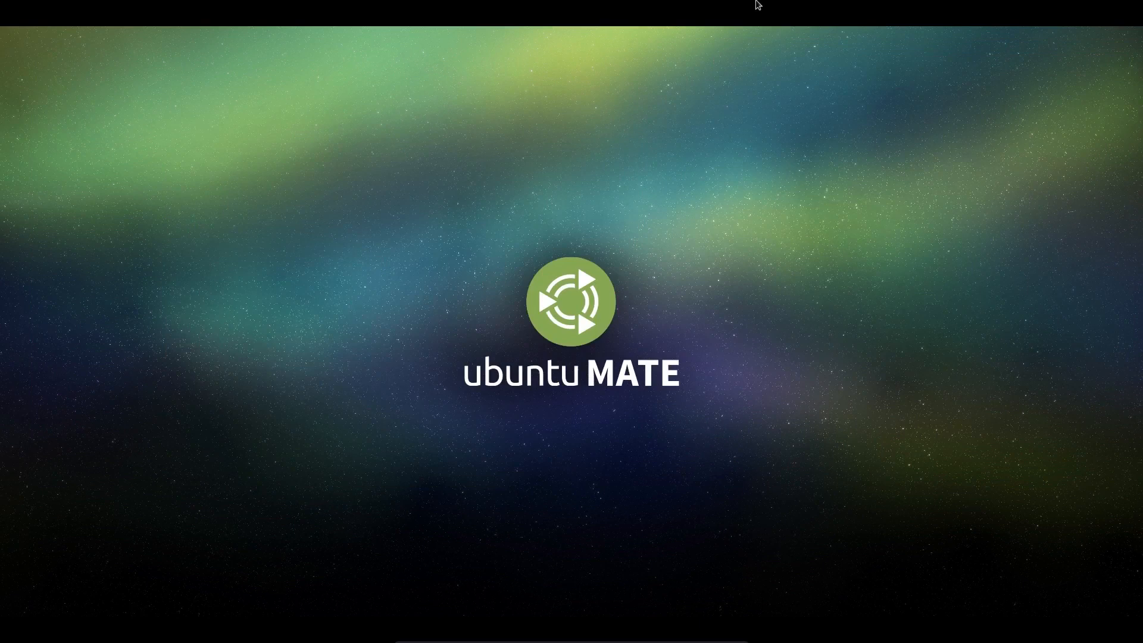
Step: Take the ubuntuMATE virtual machine out of full-screen mode and close it, confirming the closing dialog
mouse_move(705, 637)
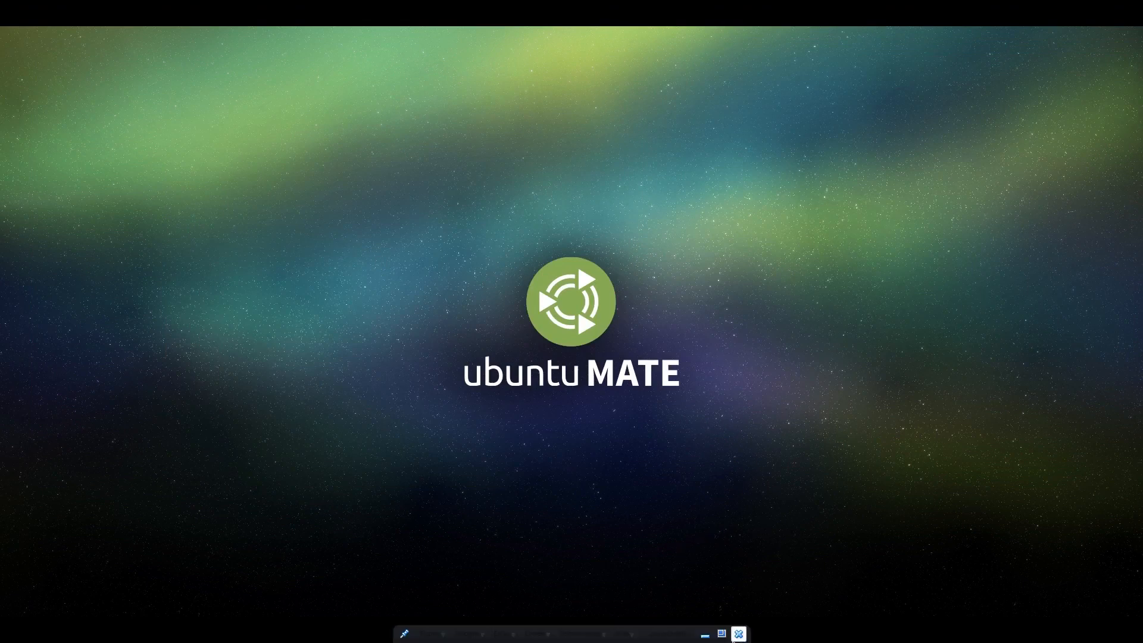
left_click(497, 635)
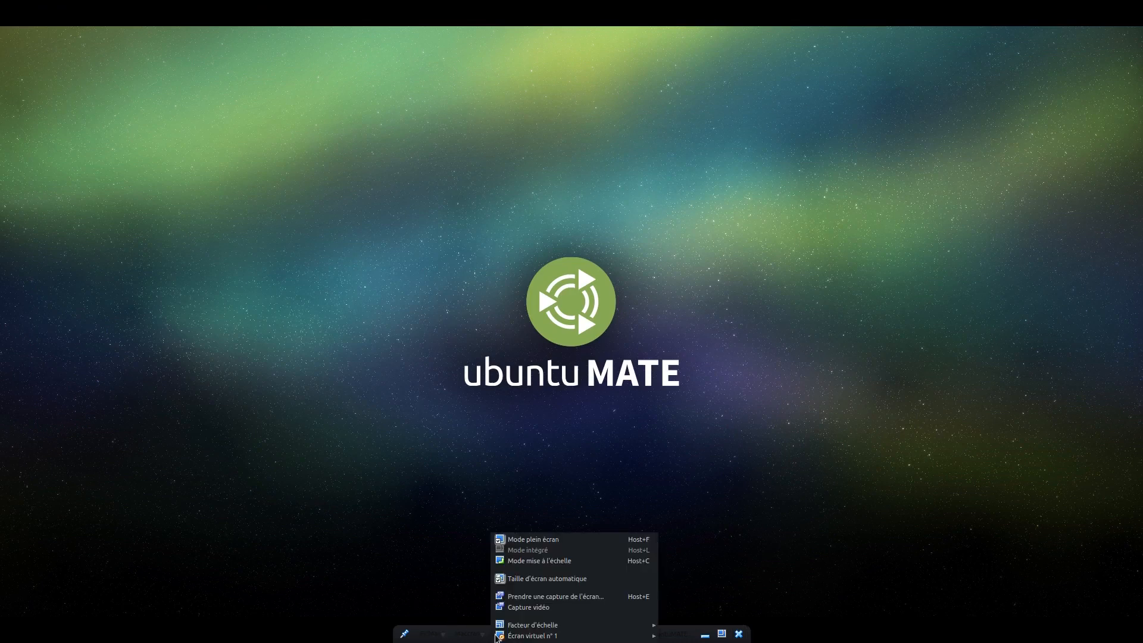
left_click(511, 542)
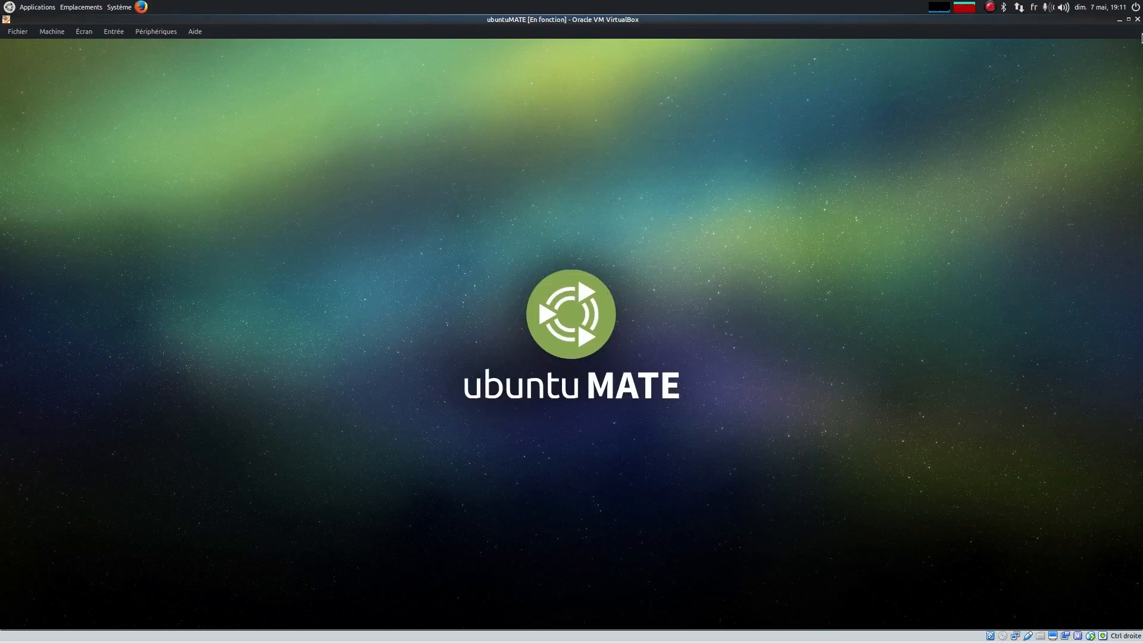
left_click(1137, 19)
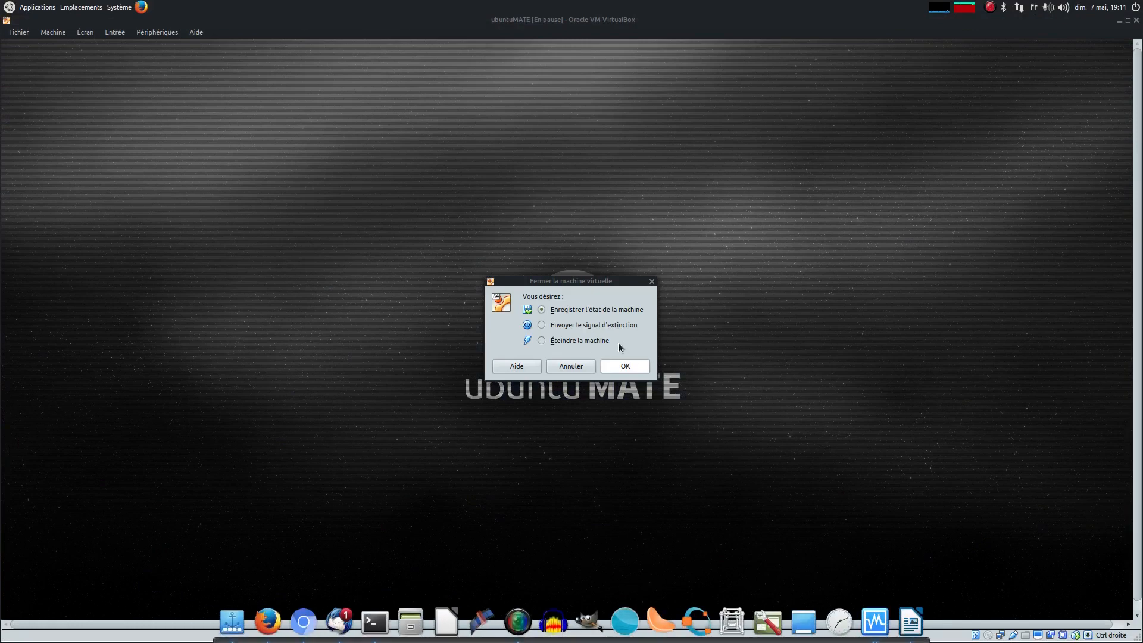
left_click(625, 366)
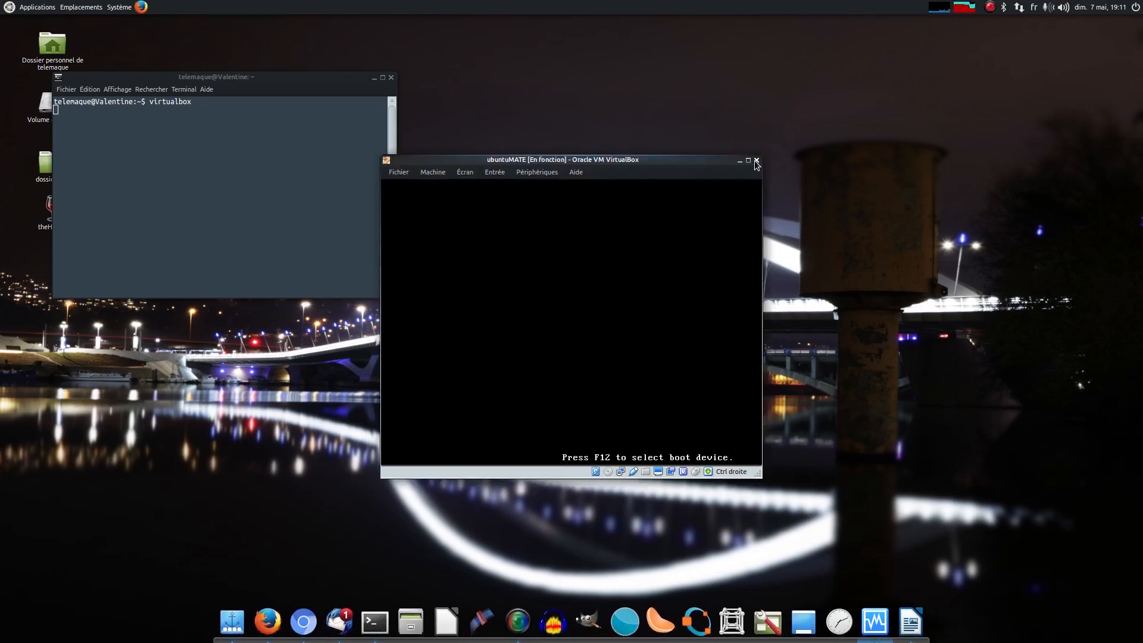
Step: Maximise the booting ubuntuMATE virtual machine window and dismiss the mouse integration notice
left_click(748, 160)
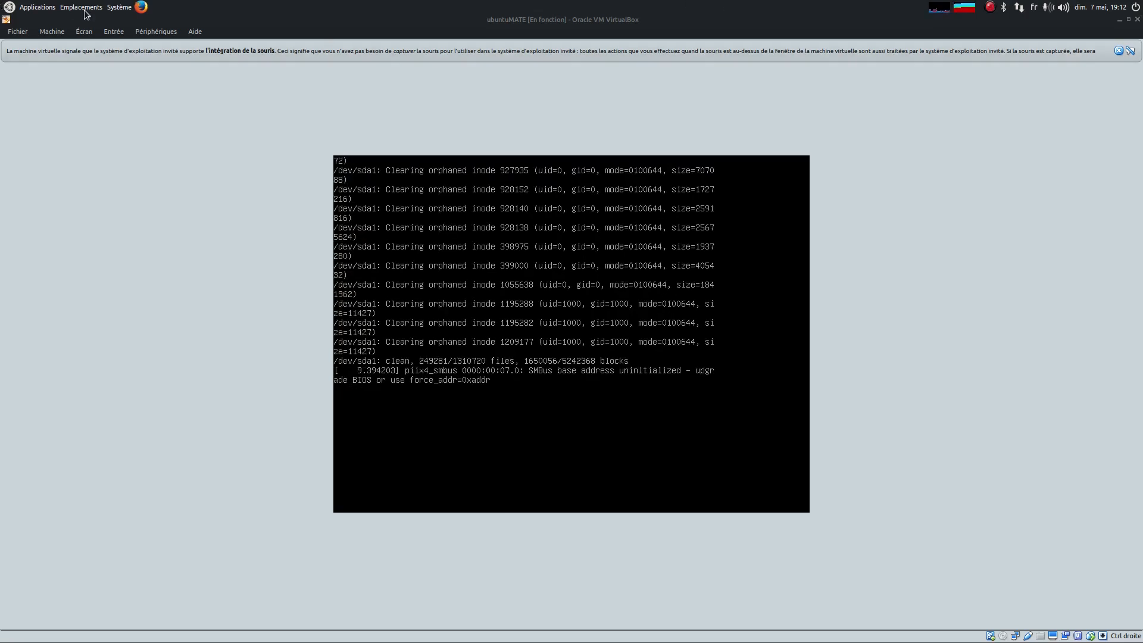
mouse_move(441, 642)
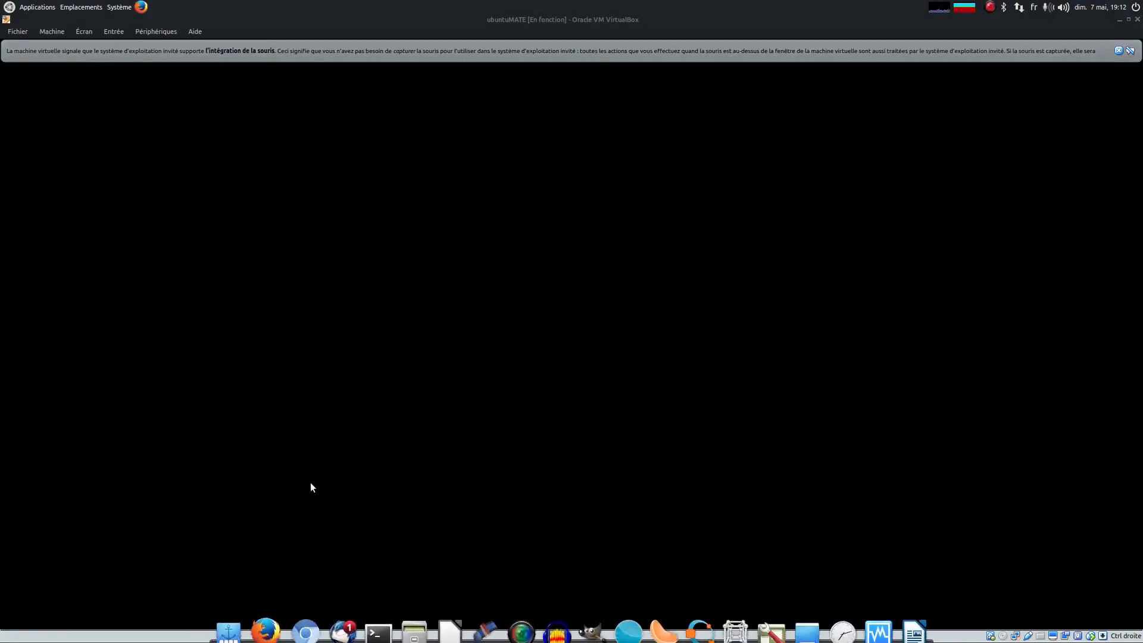
left_click(1119, 51)
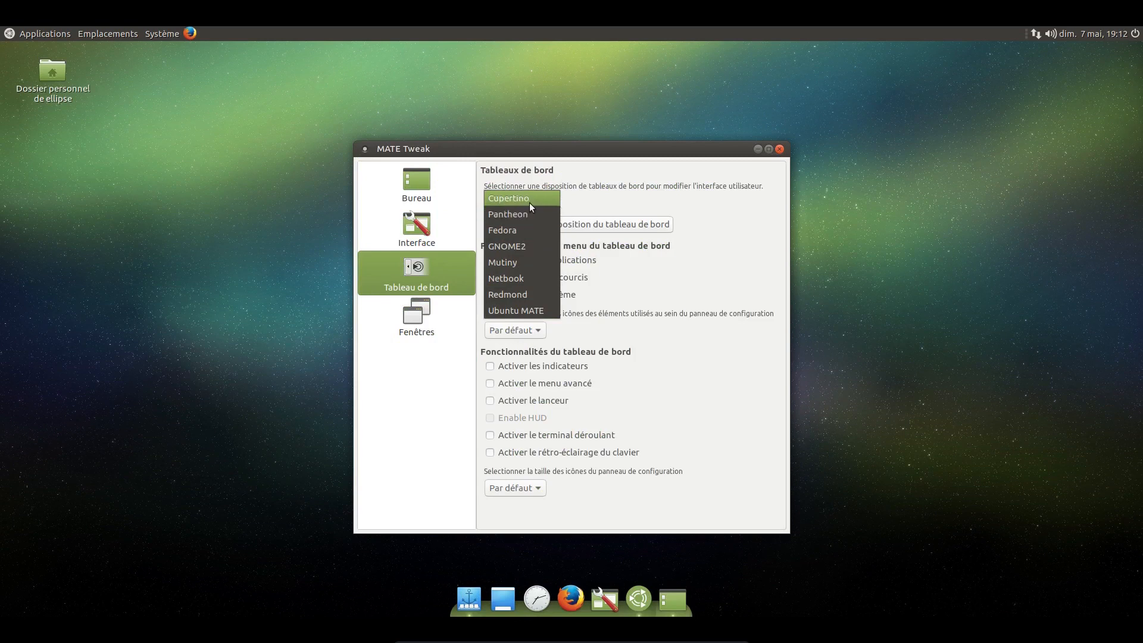
Step: Switch the desktop's panel layout from Cupertino to Pantheon in MATE Tweak
left_click(539, 201)
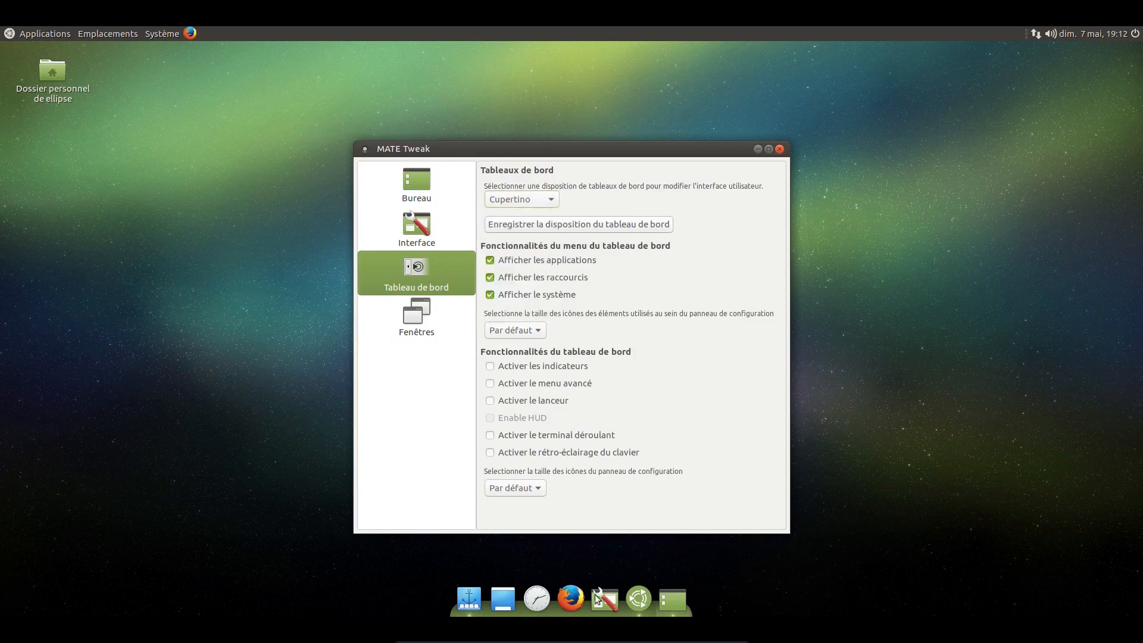
left_click(523, 199)
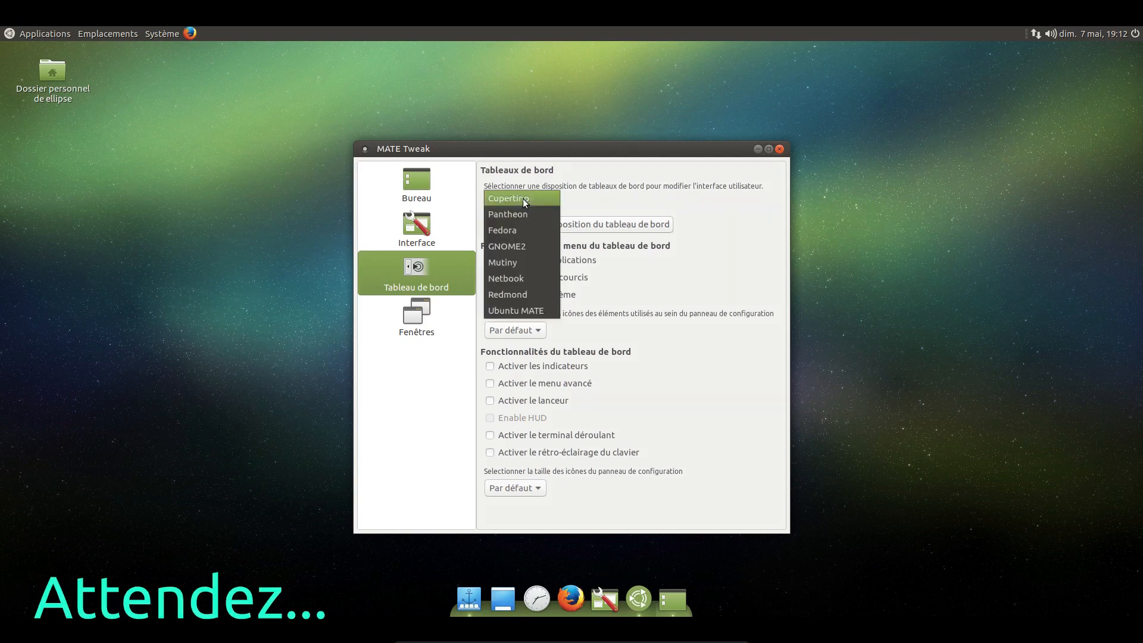
left_click(523, 213)
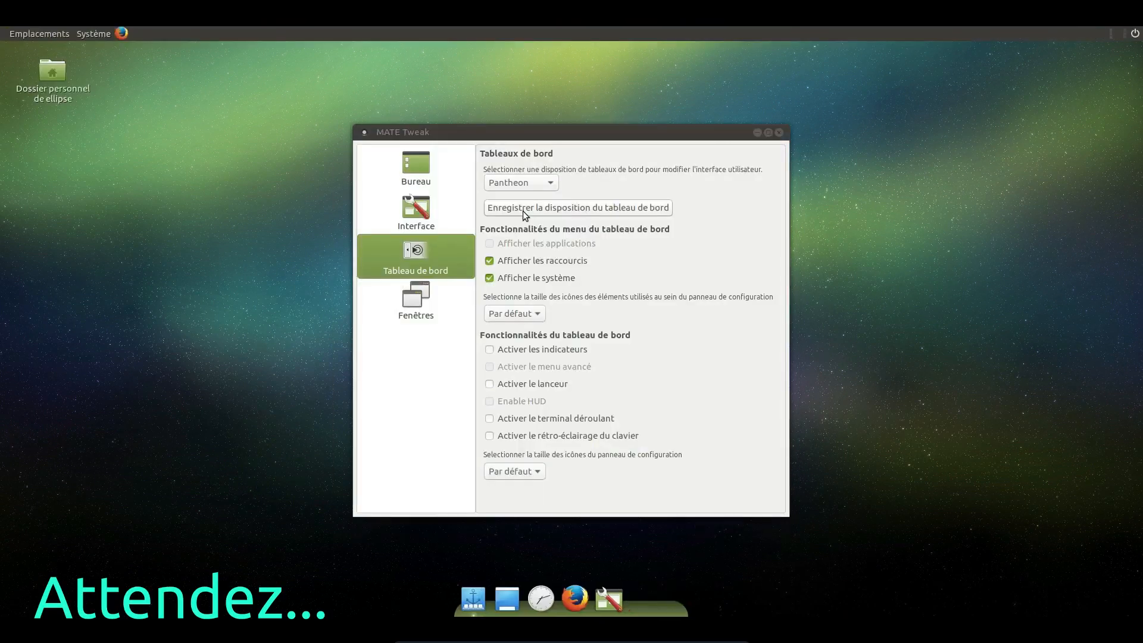
Step: Look through the Pantheon layout's Menu, Emplacements and Système menus, including the Préférences submenus
left_click(31, 31)
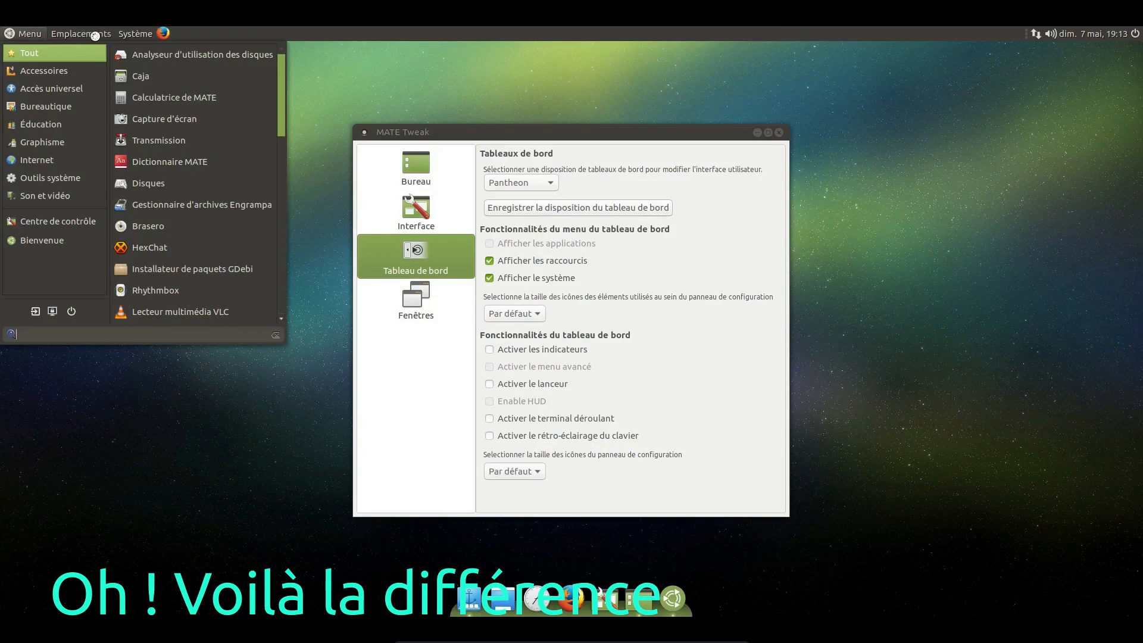
left_click(29, 33)
left_click(28, 34)
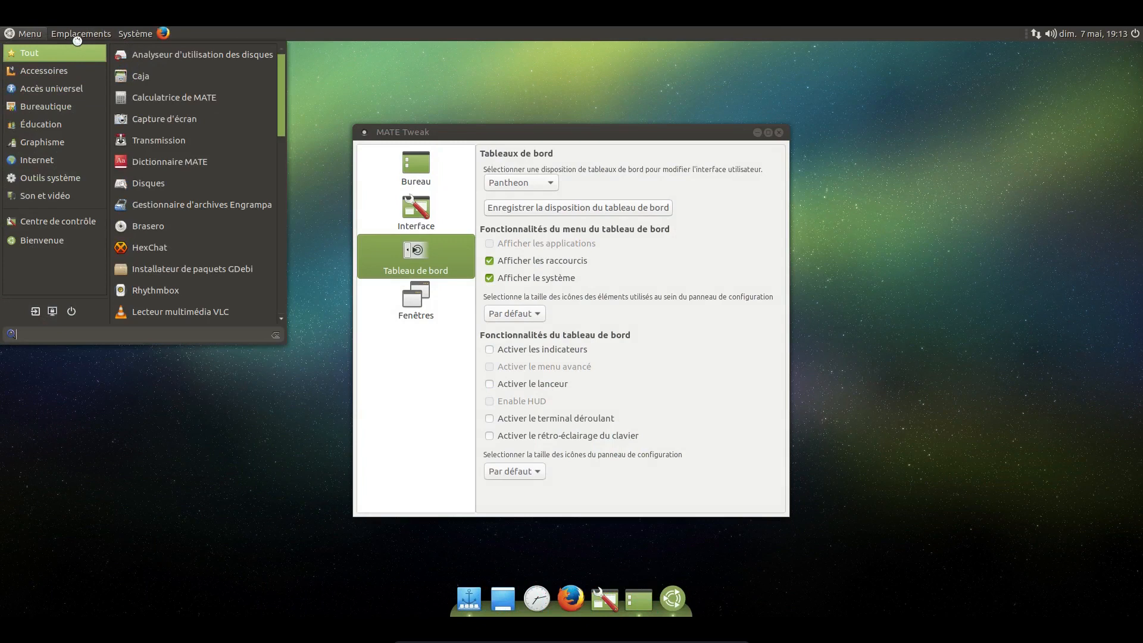
left_click(77, 36)
left_click(77, 33)
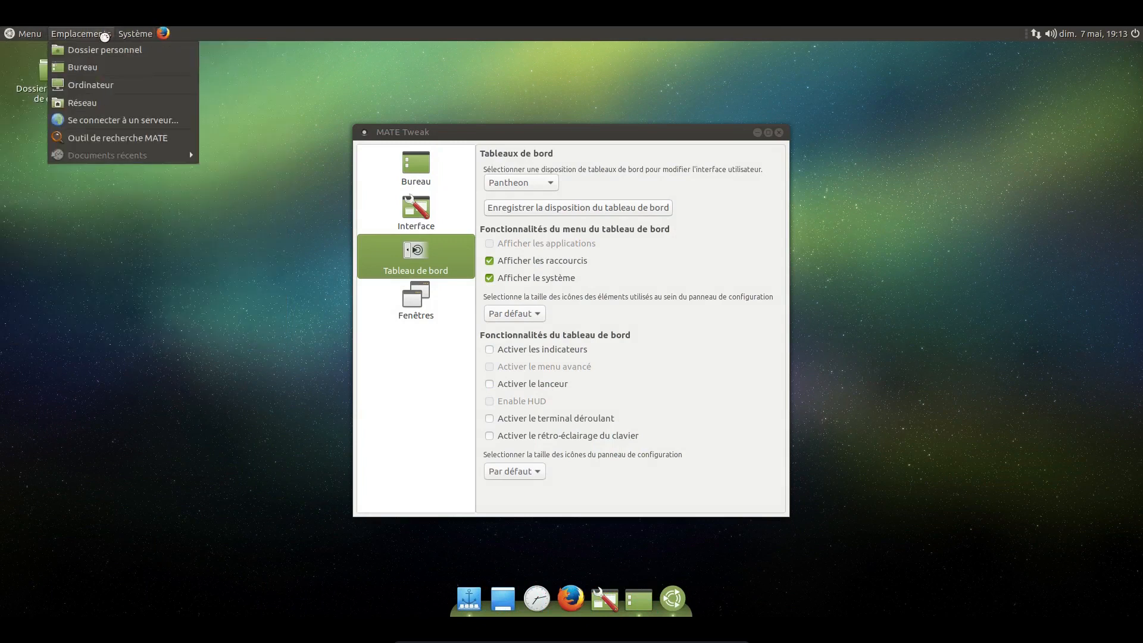
mouse_move(136, 34)
mouse_move(201, 67)
mouse_move(357, 102)
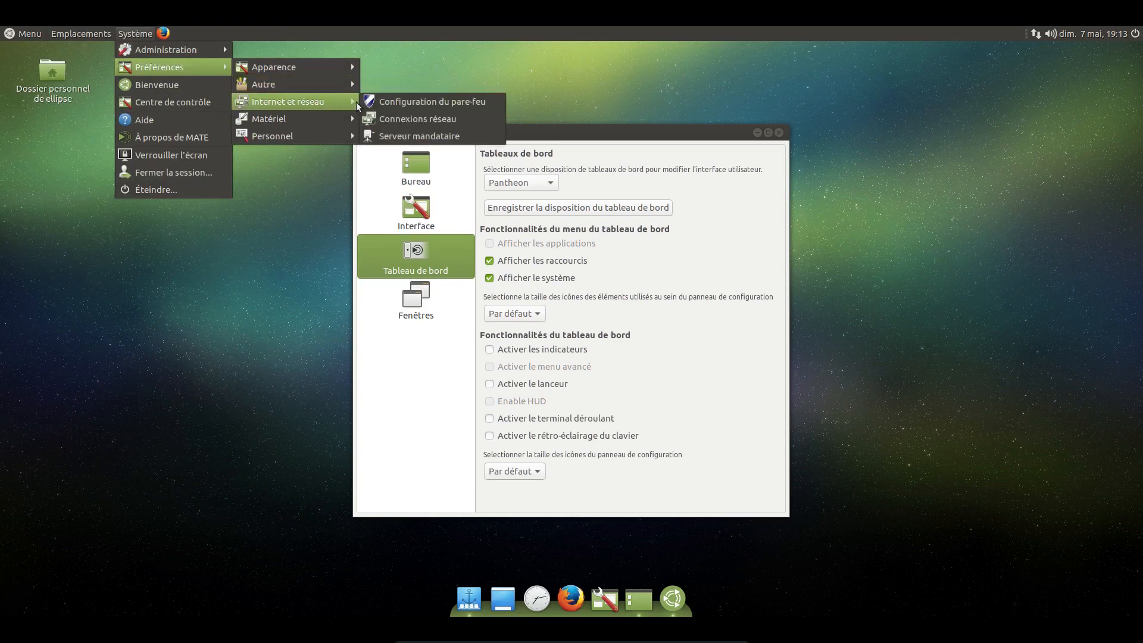
Step: Look through the main menu's application categories, search it for "hdfhdfh" and clear the search text
left_click(24, 35)
left_click(24, 34)
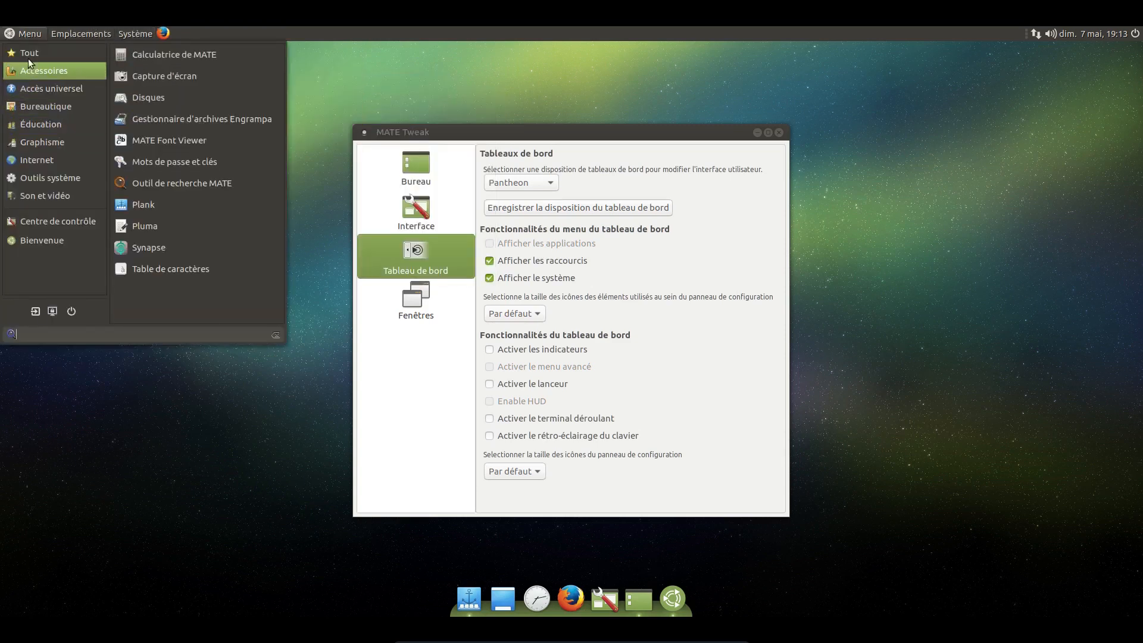
mouse_move(27, 52)
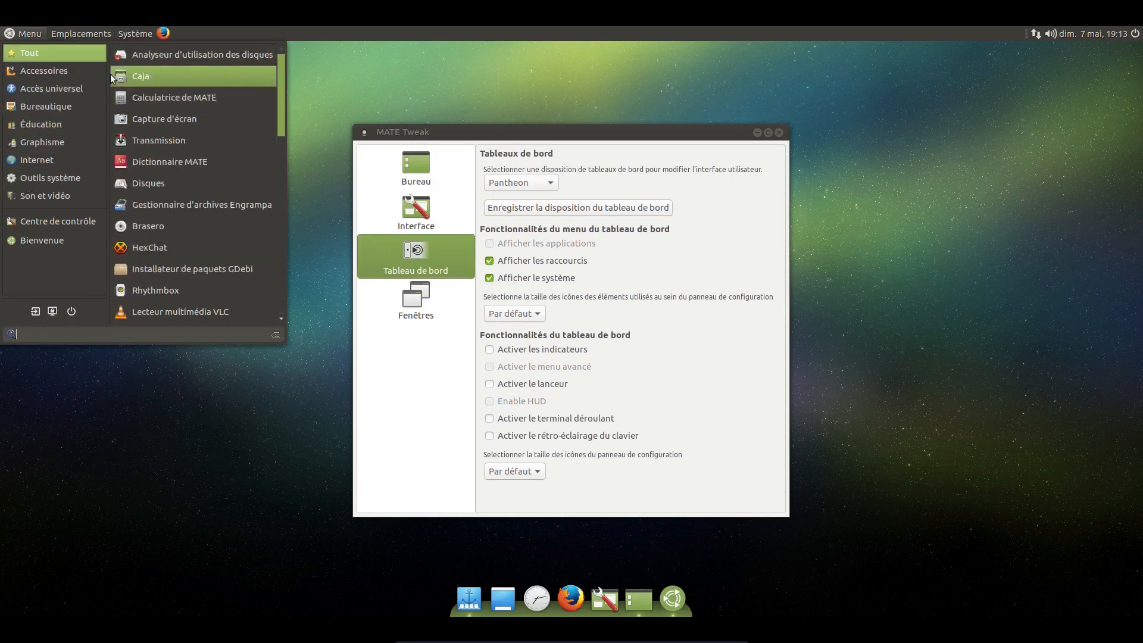
mouse_move(105, 72)
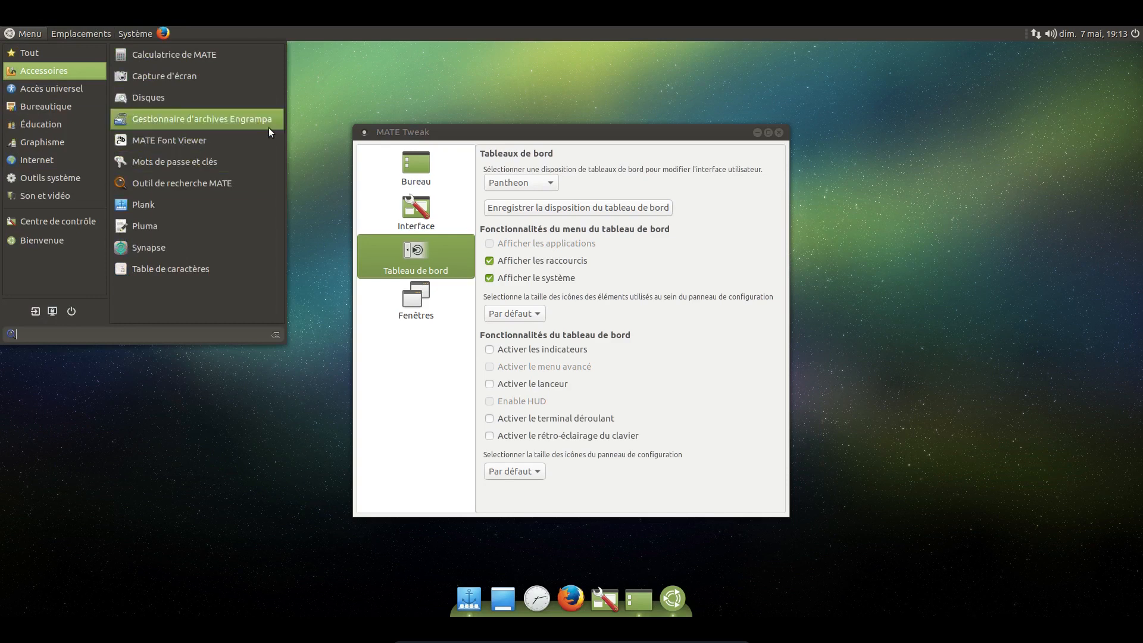
mouse_move(62, 82)
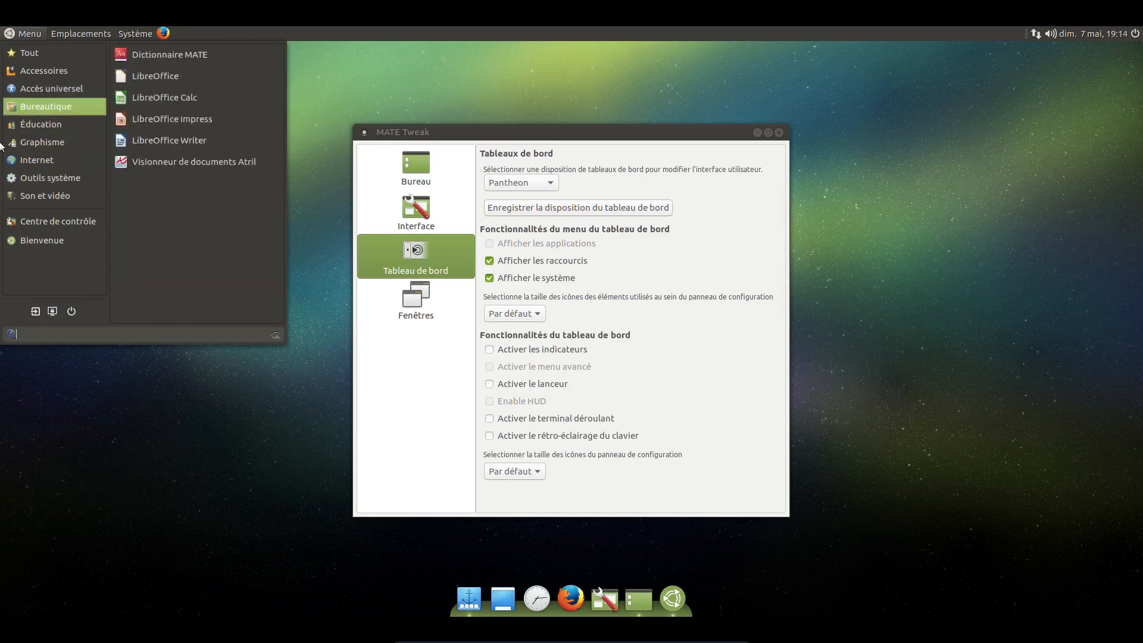
type("hdfhdfh")
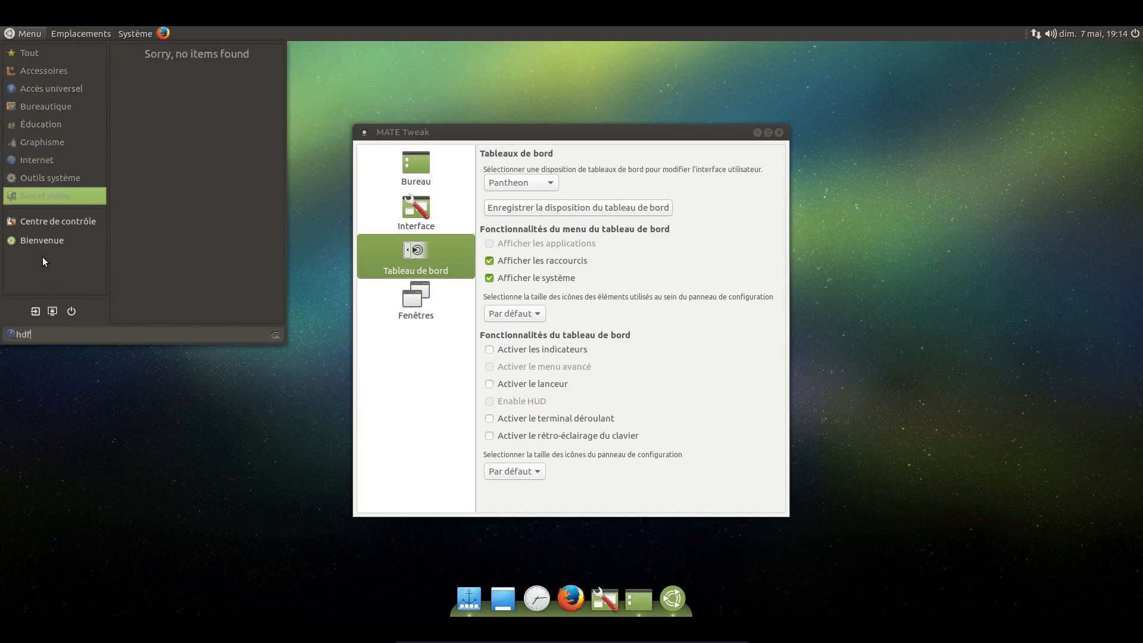
key("BackSpace")
key("BackSpace")
key("BackSpace")
key("BackSpace")
key("BackSpace")
key("BackSpace")
key("BackSpace")
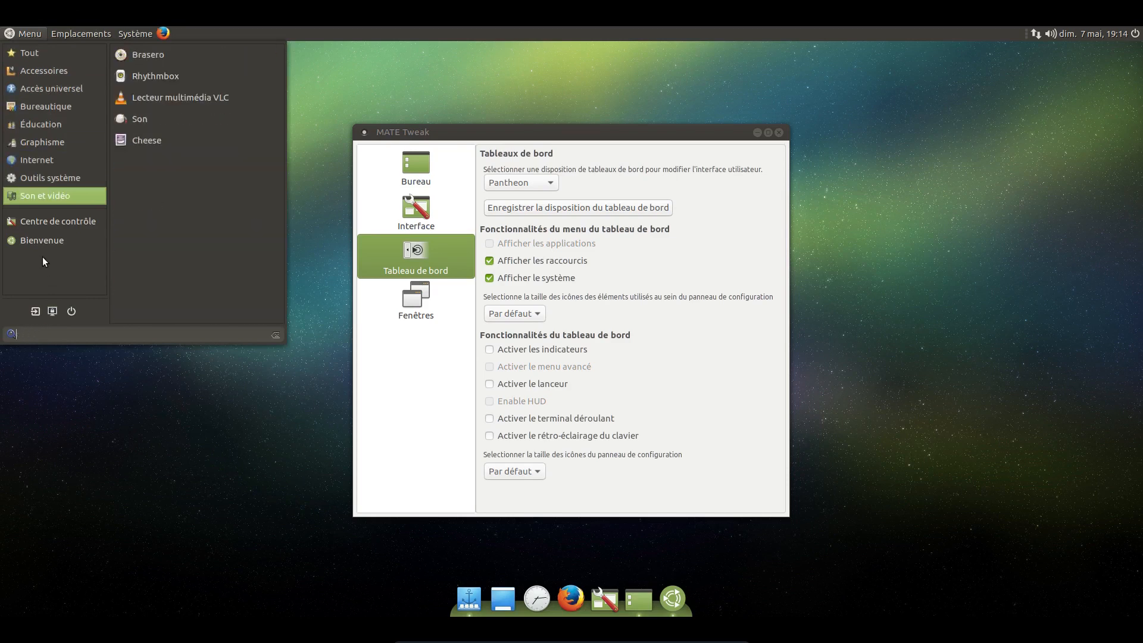
Step: Set the panel layout back to Cupertino and look through the categories of its Applications menu
left_click(528, 183)
left_click(528, 183)
left_click(527, 165)
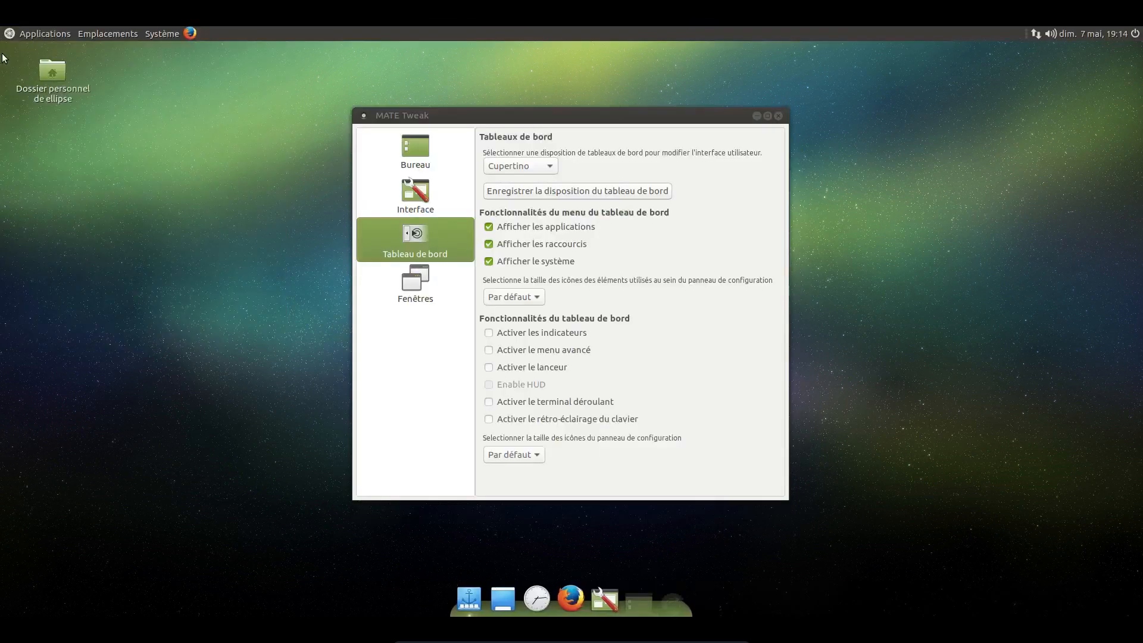
left_click(44, 33)
mouse_move(24, 51)
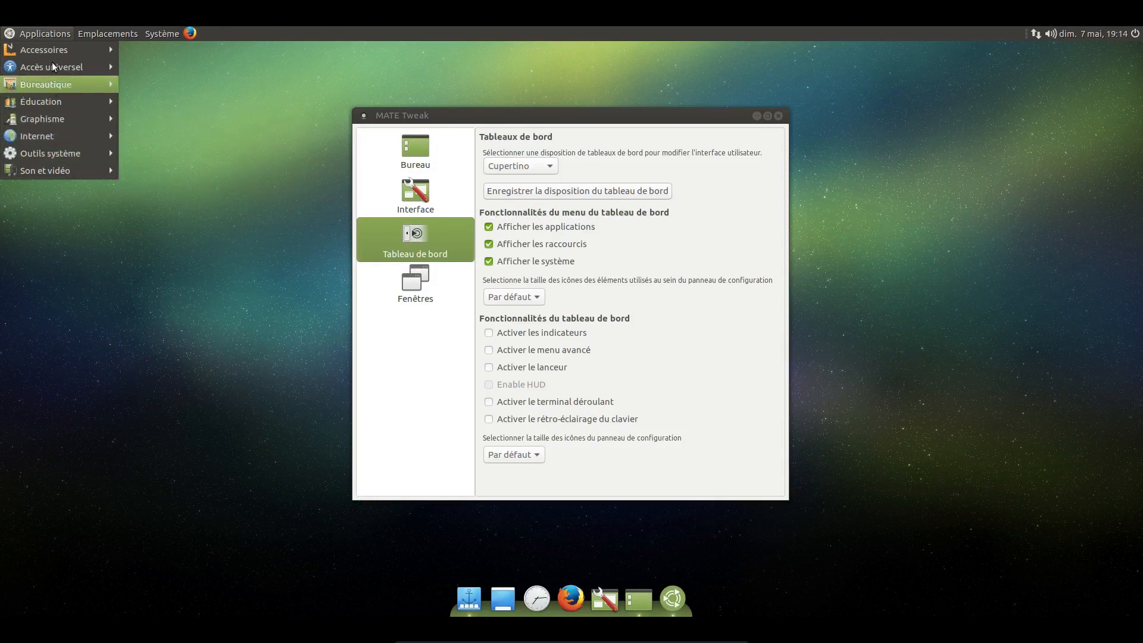
mouse_move(44, 89)
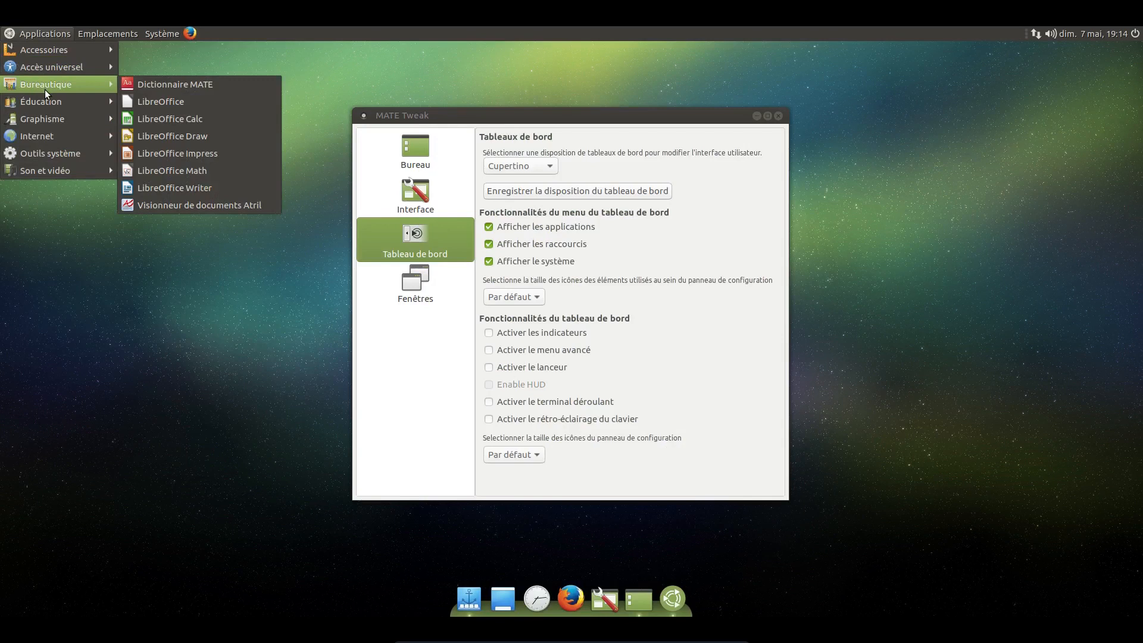
mouse_move(90, 118)
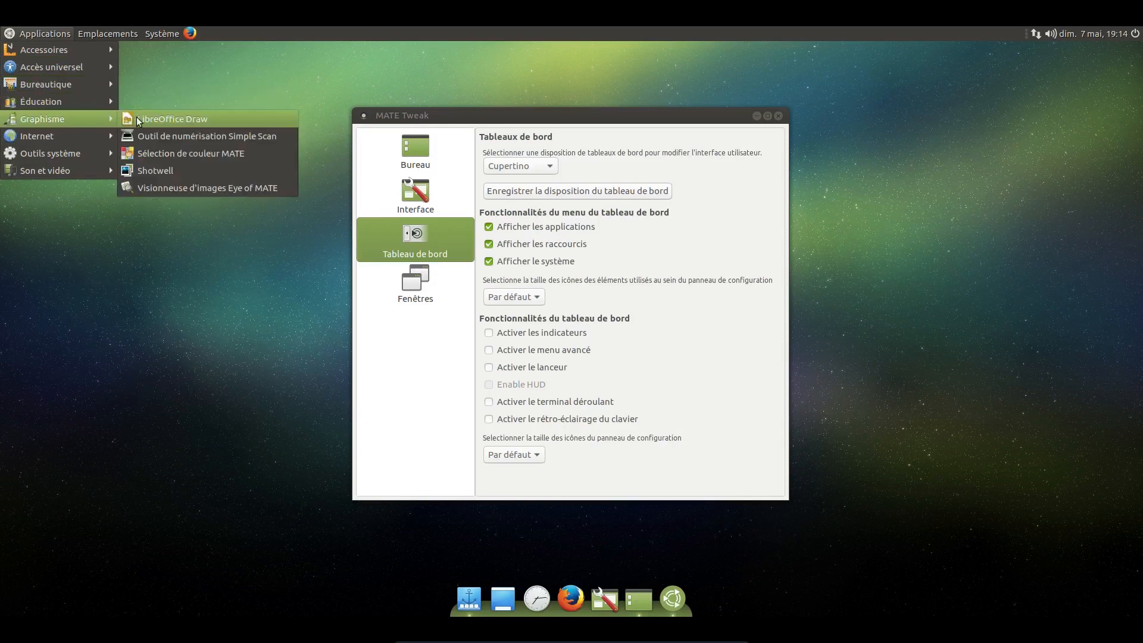
Step: Set the panel layout to Pantheon again and move the MATE Tweak window away from the main menu area
left_click(527, 174)
left_click(527, 170)
left_click(523, 181)
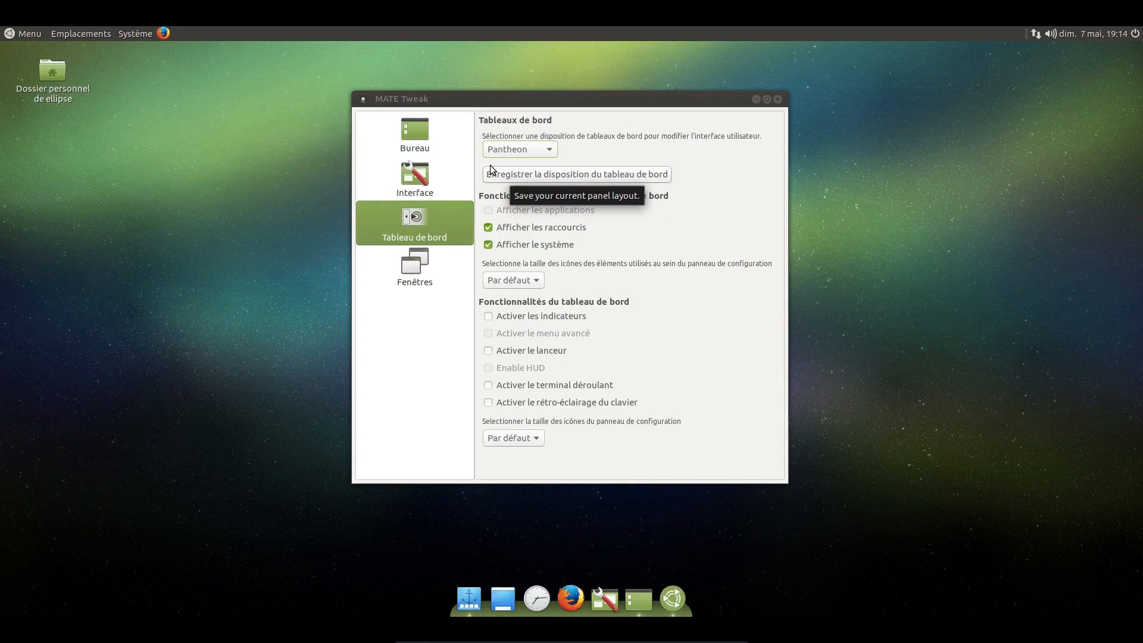
left_click_drag(549, 99, 685, 82)
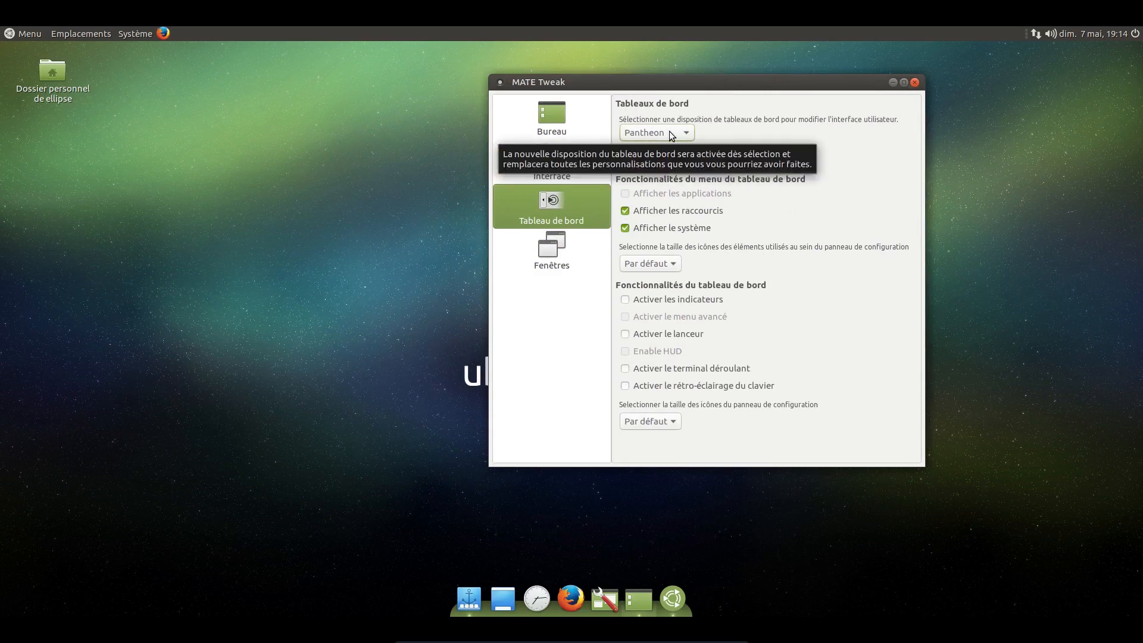
Step: Look through the Bureautique and Accessoires categories in the Pantheon layout's main menu
left_click(37, 33)
left_click(48, 110)
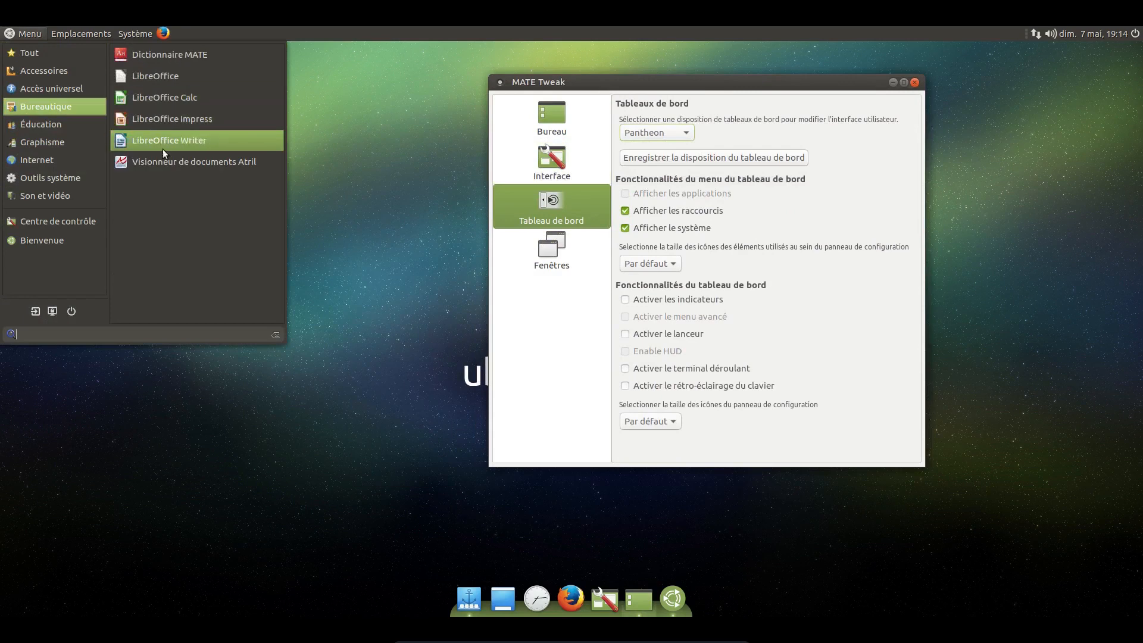
mouse_move(72, 198)
mouse_move(83, 71)
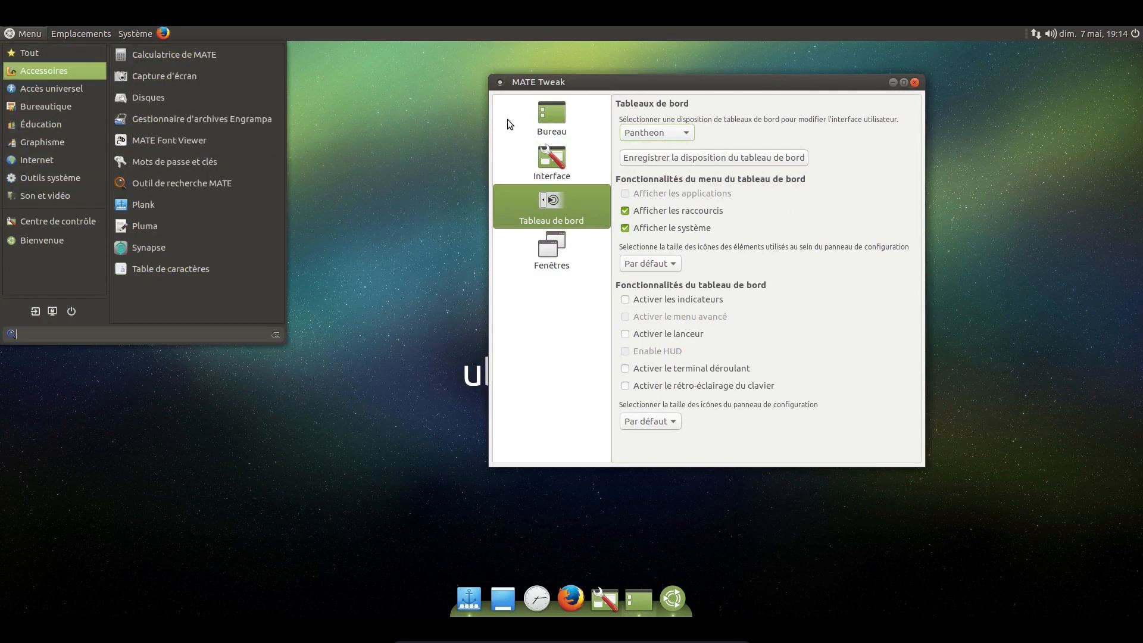
Step: Return the panel layout to Cupertino and look through its Applications menu, including the Graphisme submenu
left_click(658, 140)
left_click(657, 140)
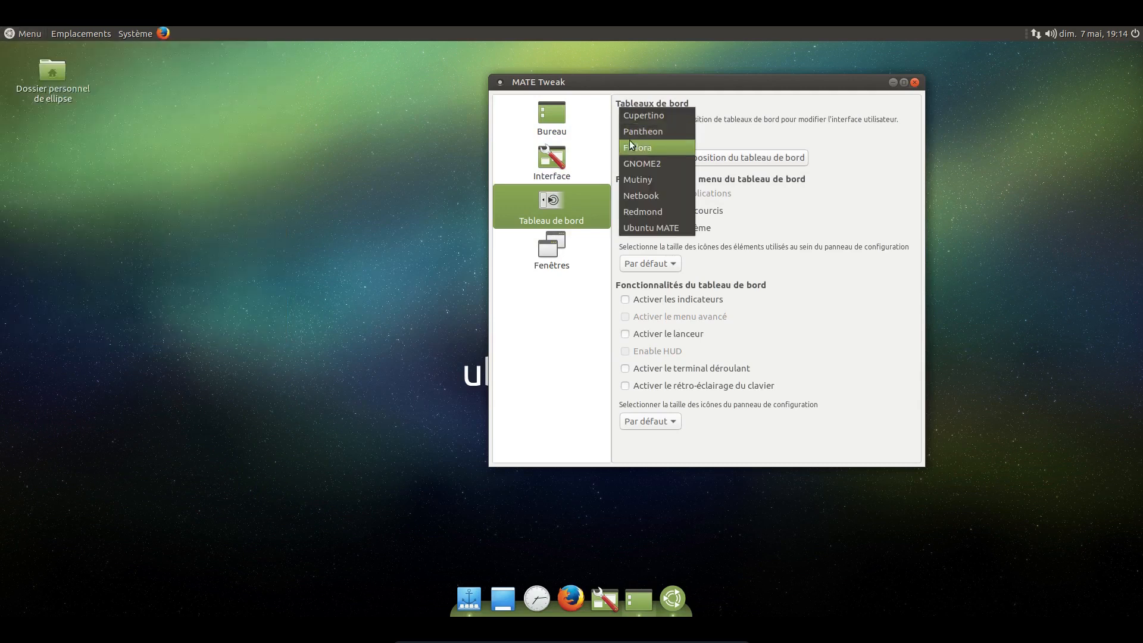
left_click(655, 131)
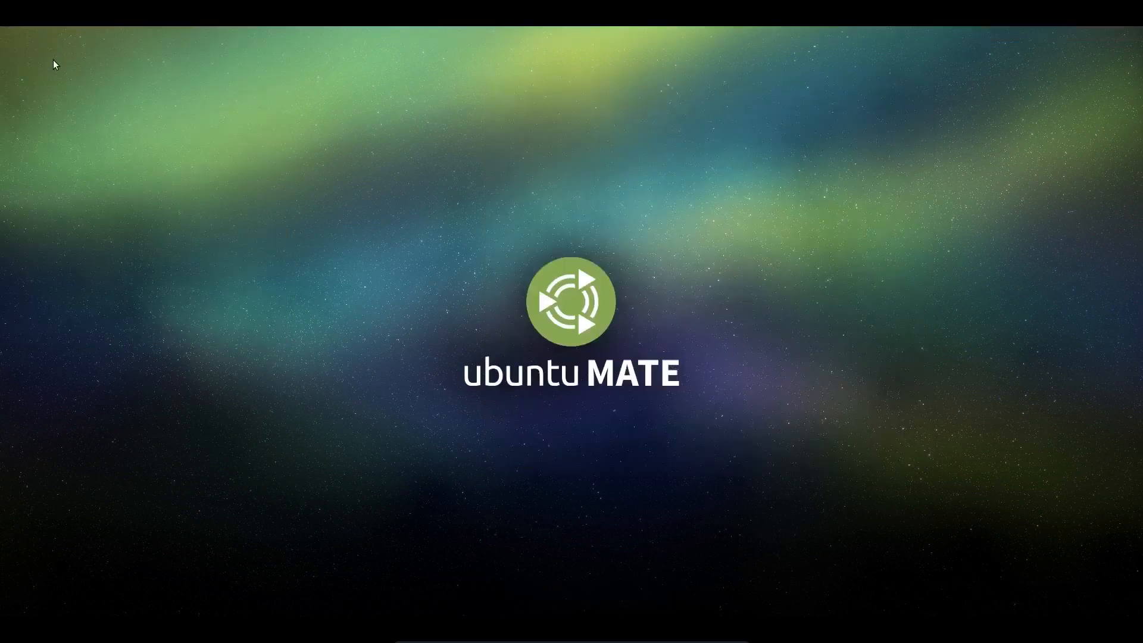
left_click(35, 33)
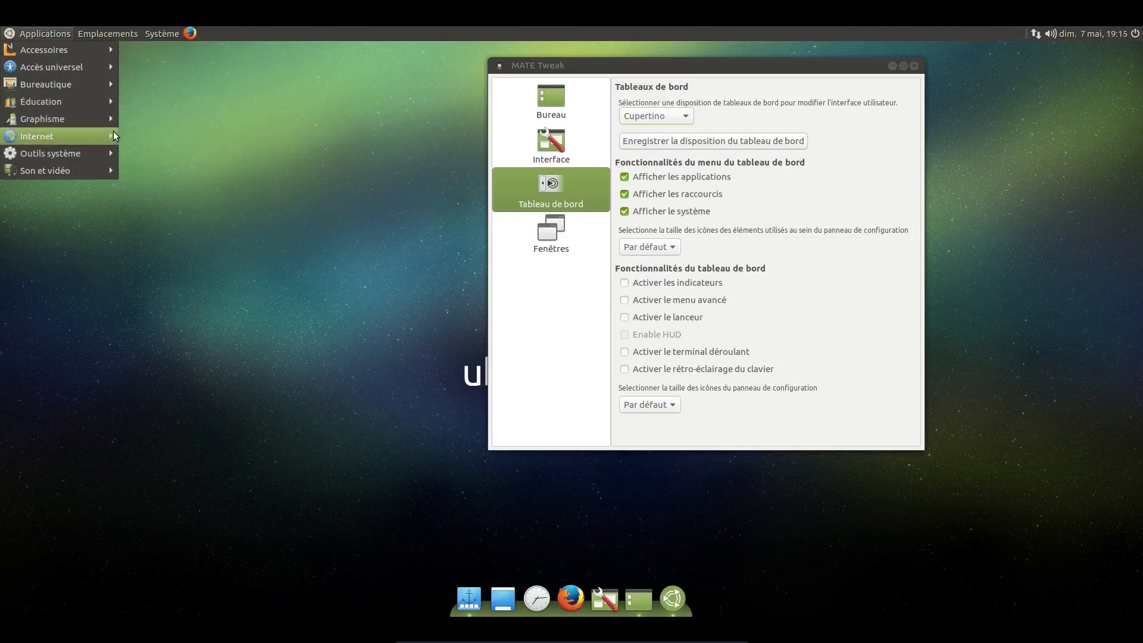
mouse_move(101, 136)
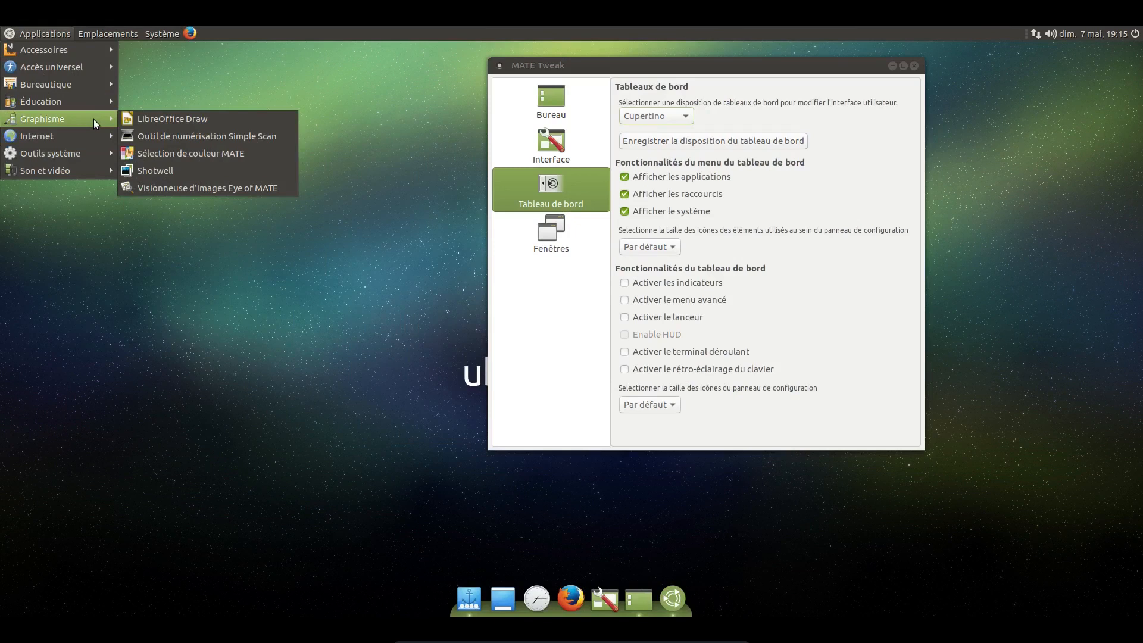
left_click(316, 293)
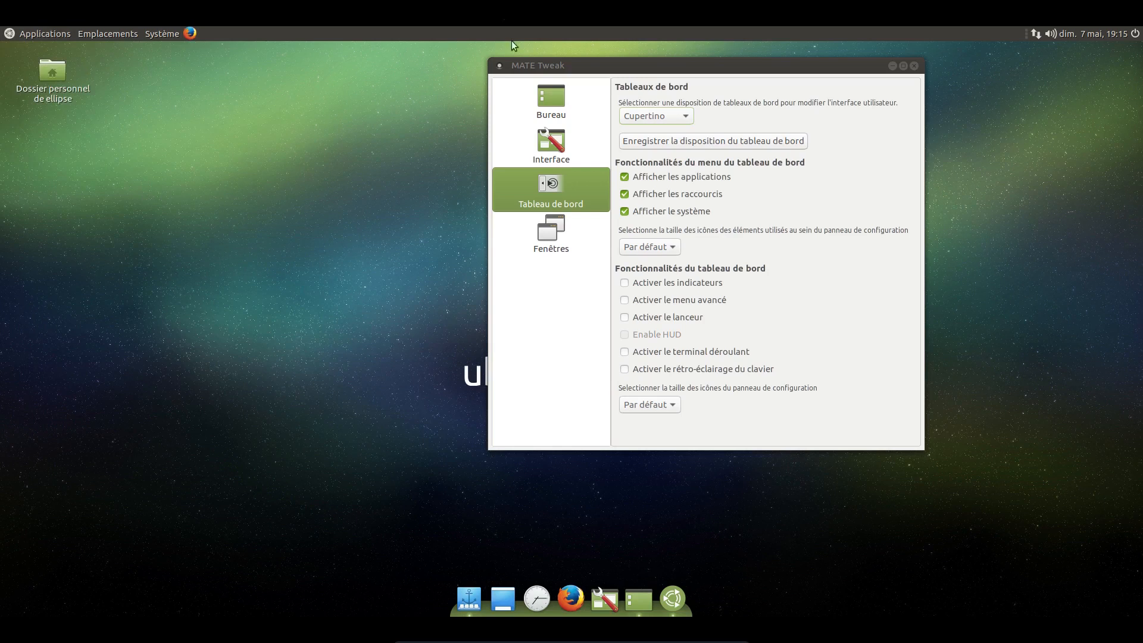
Step: Move the MATE Tweak window aside and dismiss the Ubuntu 17.04 error report dialog
left_click_drag(545, 67, 691, 64)
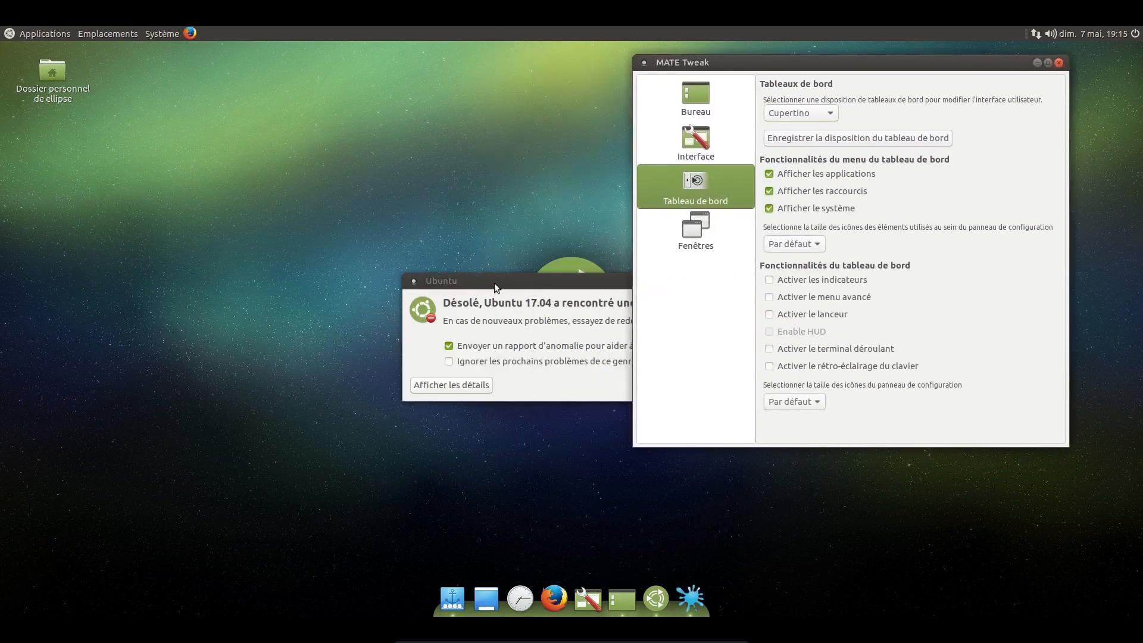
left_click_drag(494, 283, 199, 249)
left_click(413, 352)
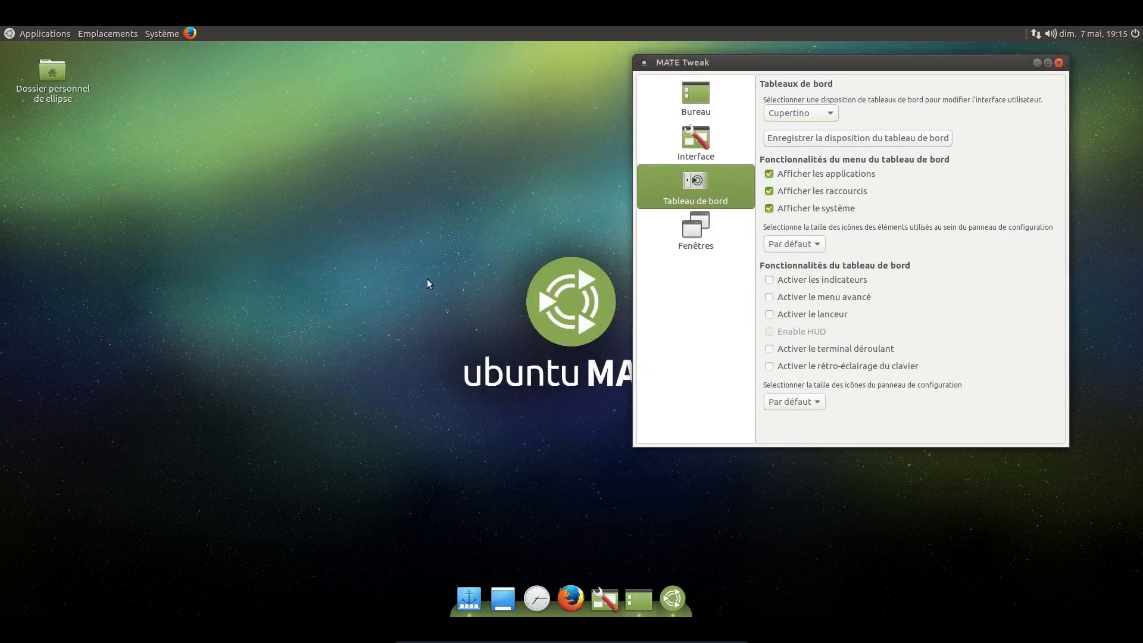
Step: Look over the Cupertino layout's Applications and Emplacements menus and quit the dock
left_click(52, 33)
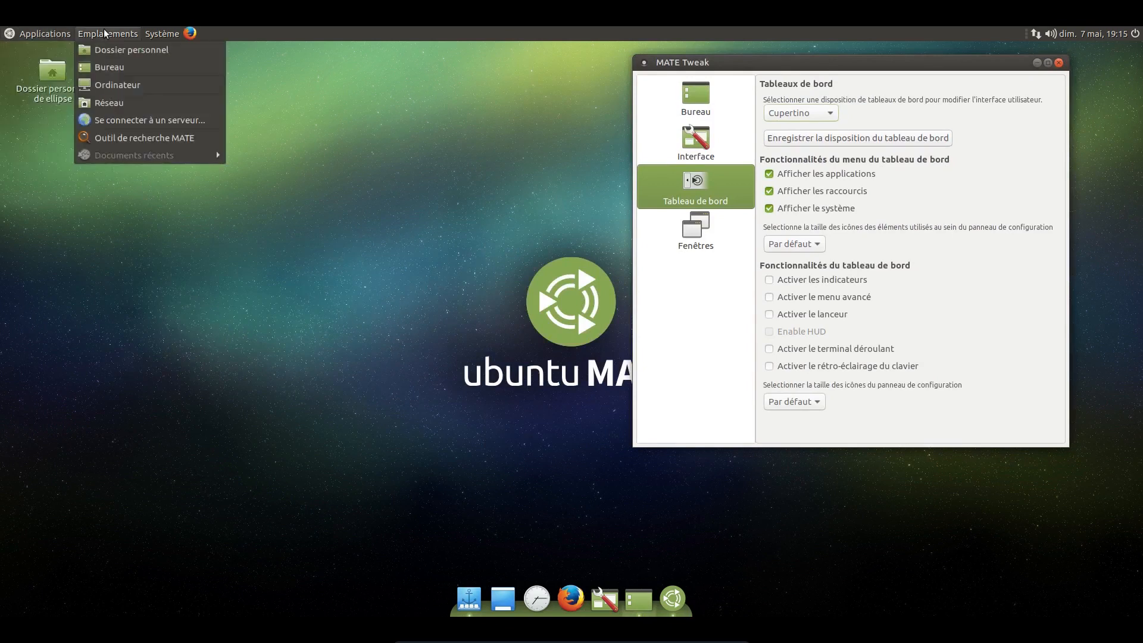
mouse_move(100, 35)
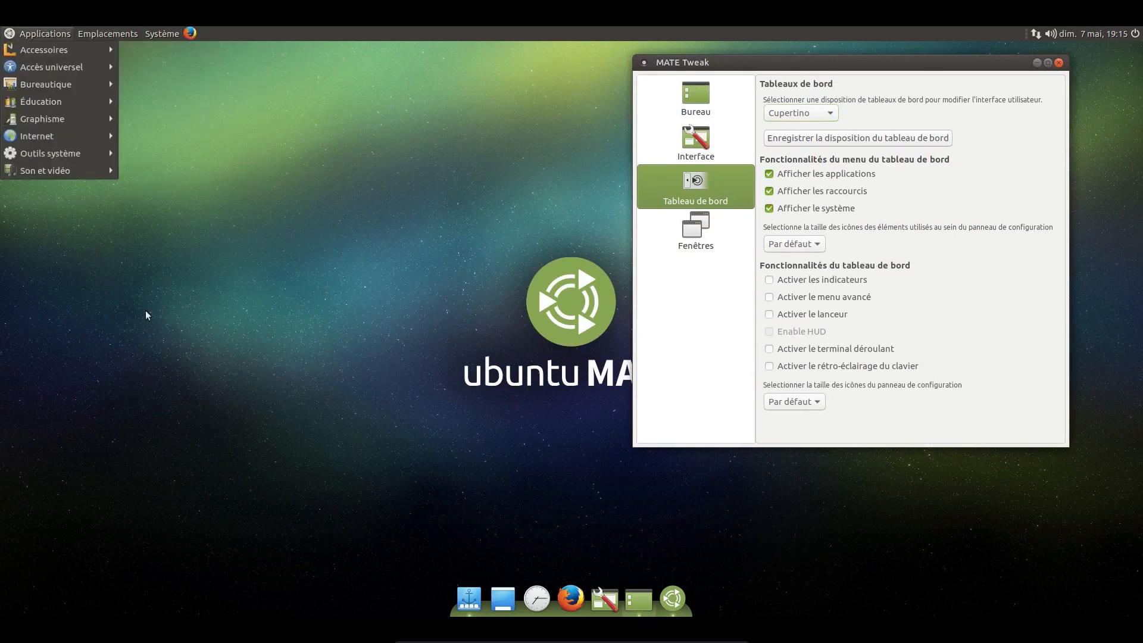
left_click(400, 490)
right_click(474, 598)
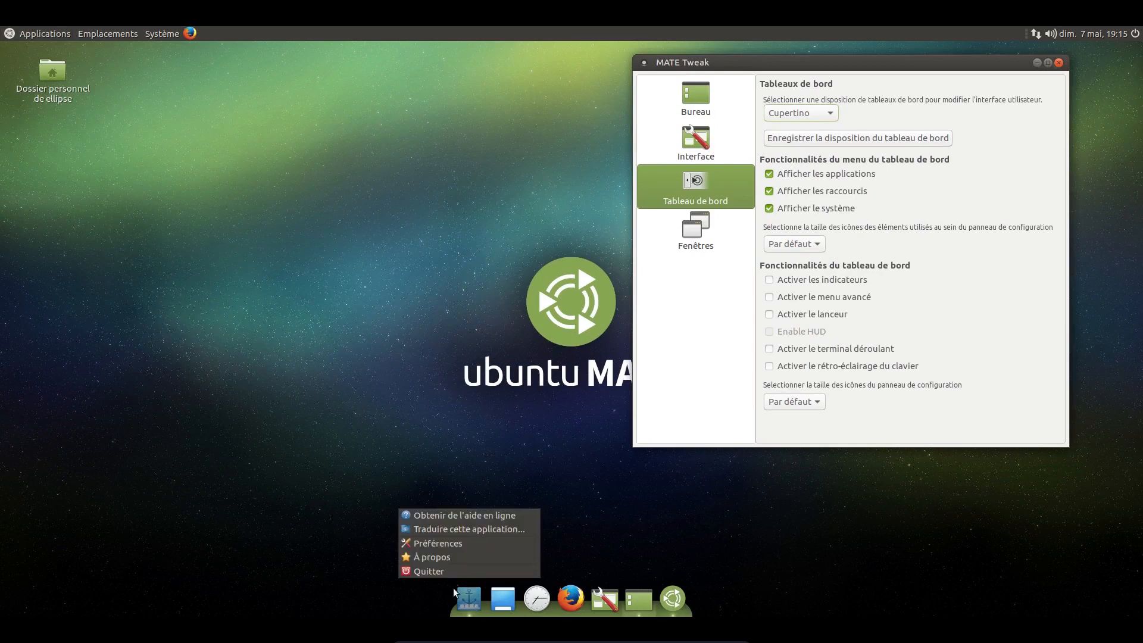
left_click(437, 571)
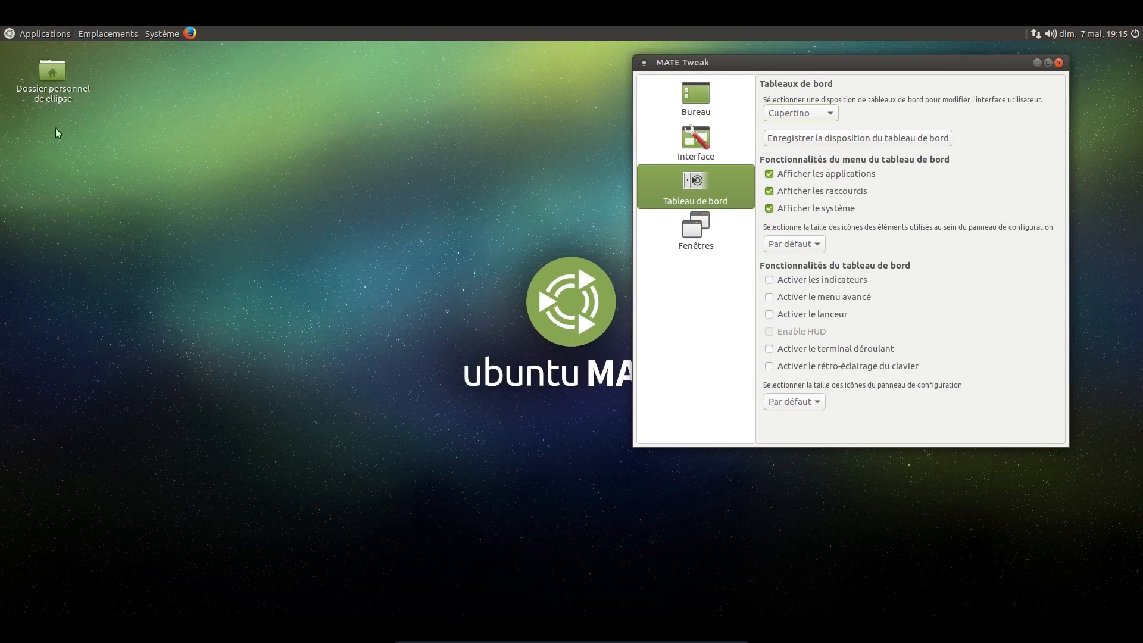
left_click(39, 38)
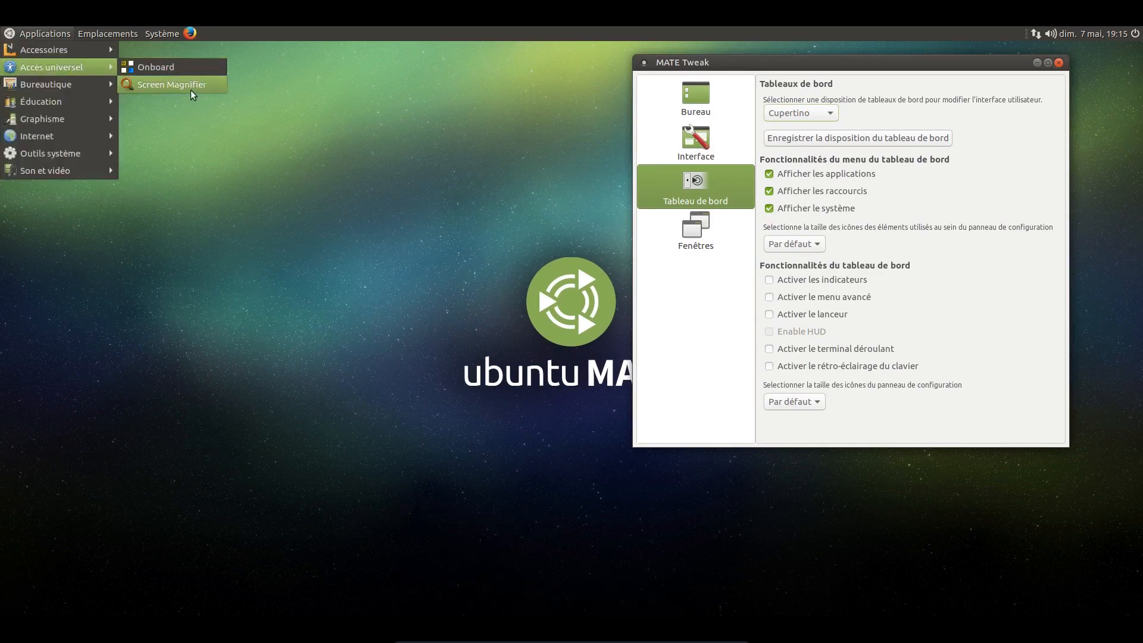
Step: Move the MATE Tweak window back towards the desktop's centre and switch the panel layout to Pantheon without the dock
left_click(712, 49)
left_click_drag(727, 63, 326, 74)
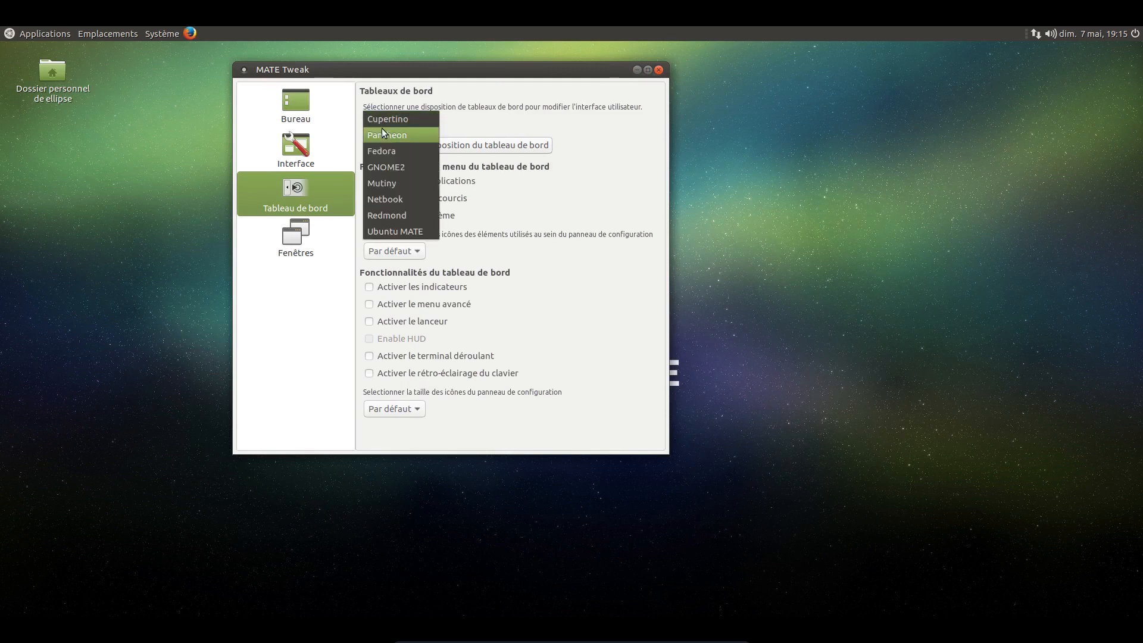
left_click(381, 135)
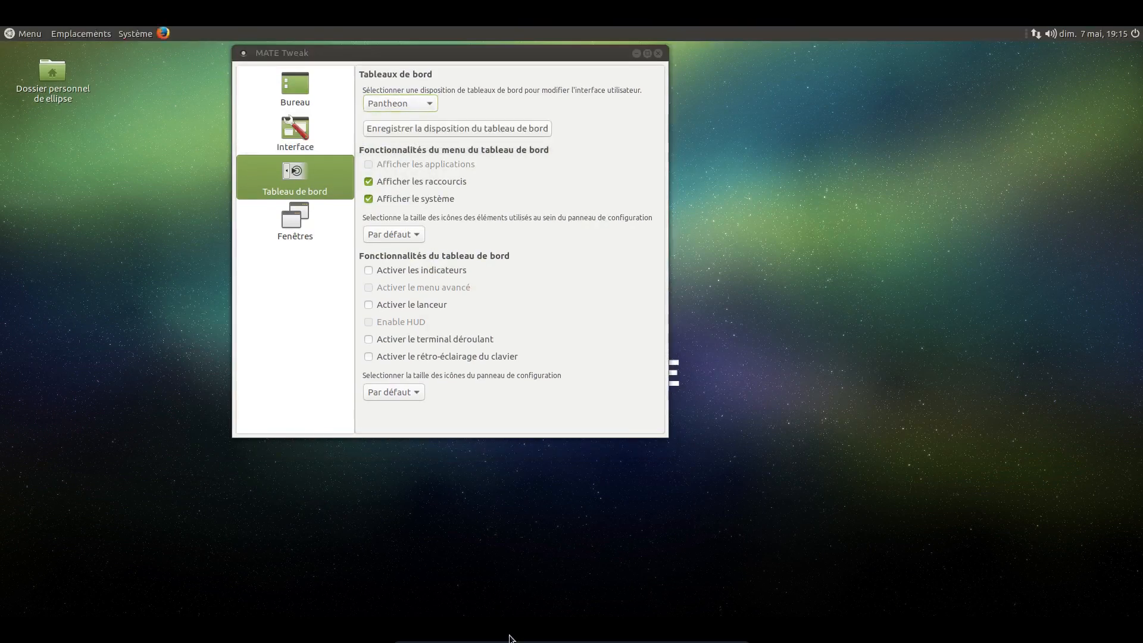
Step: Find the Plank dock by searching the main menu for "pl" and launch it
right_click(497, 594)
left_click(400, 576)
left_click(34, 36)
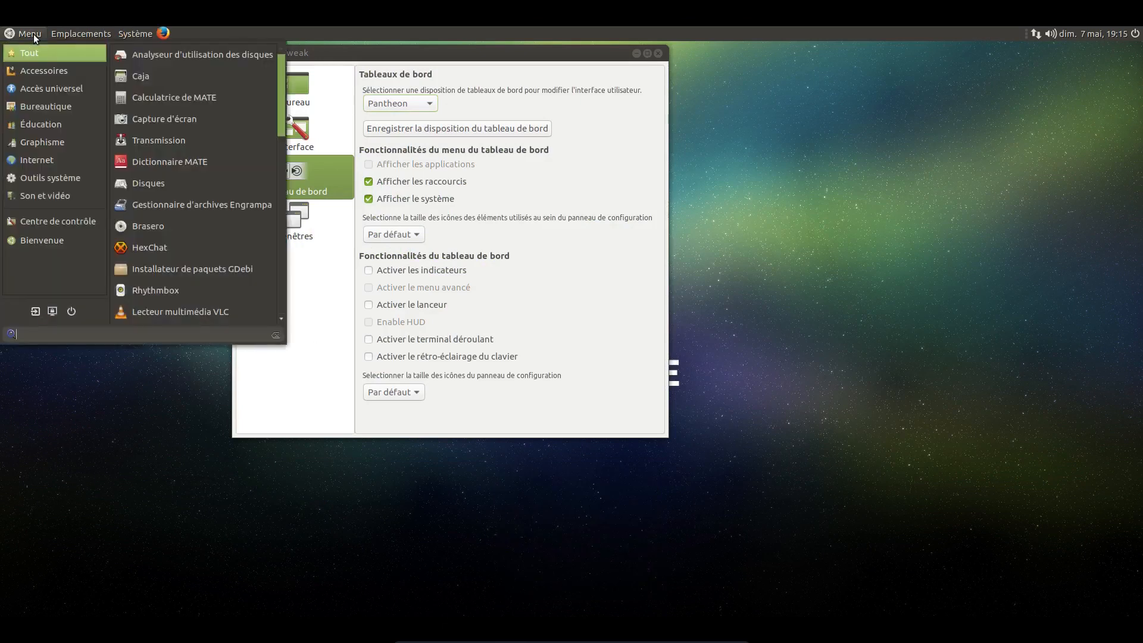
type("pl")
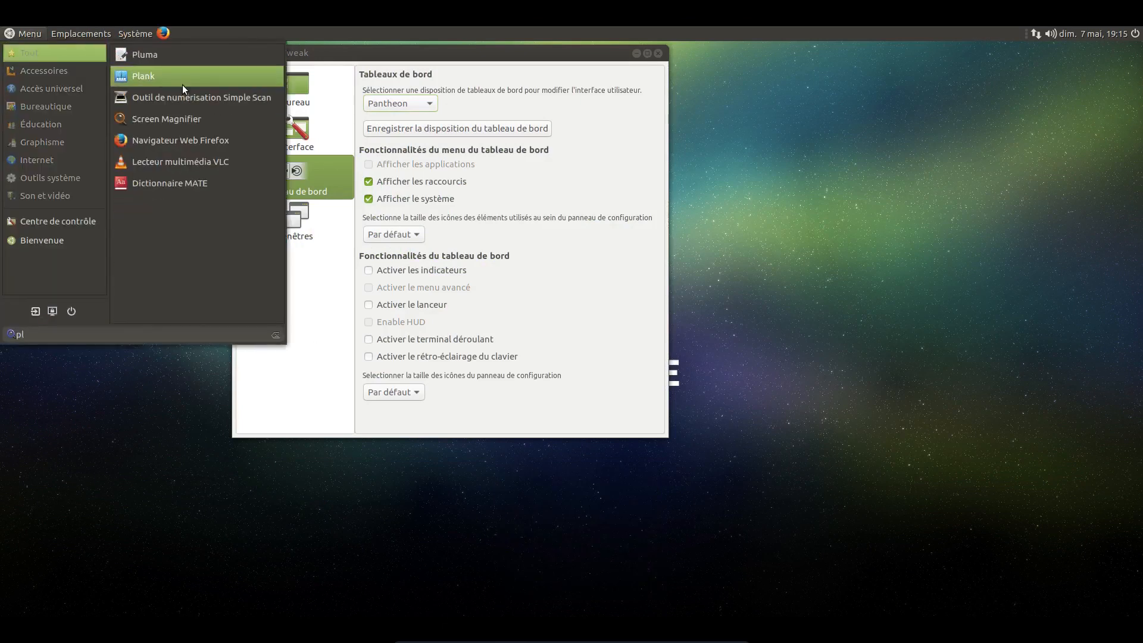
left_click(182, 85)
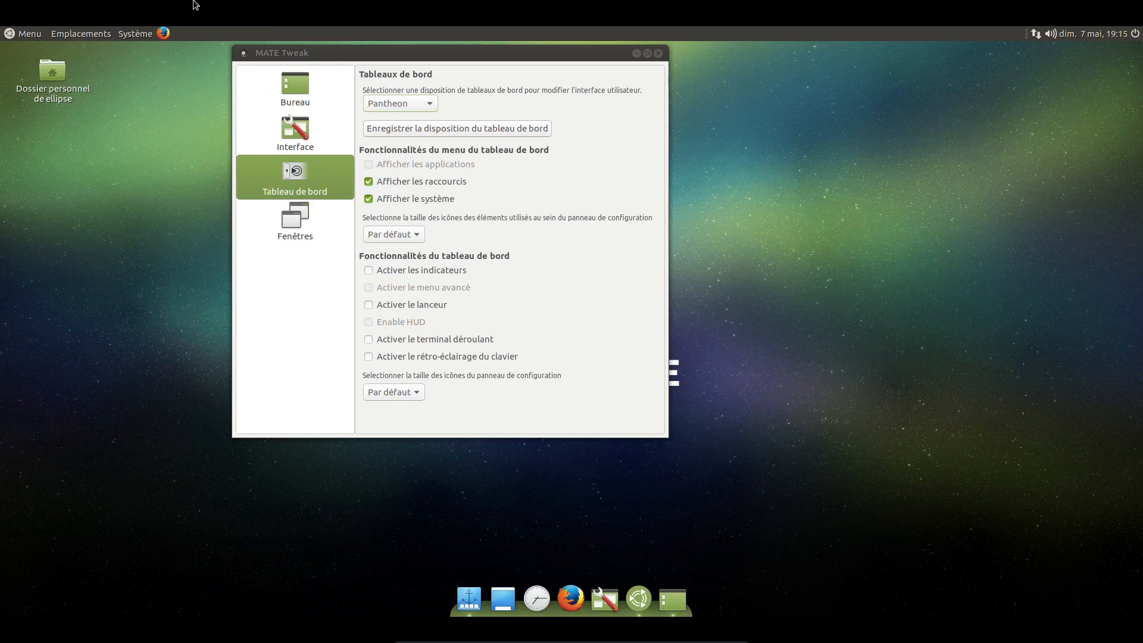
Step: Switch the MATE Tweak panel layout to Fedora, followed by GNOME2
left_click(432, 104)
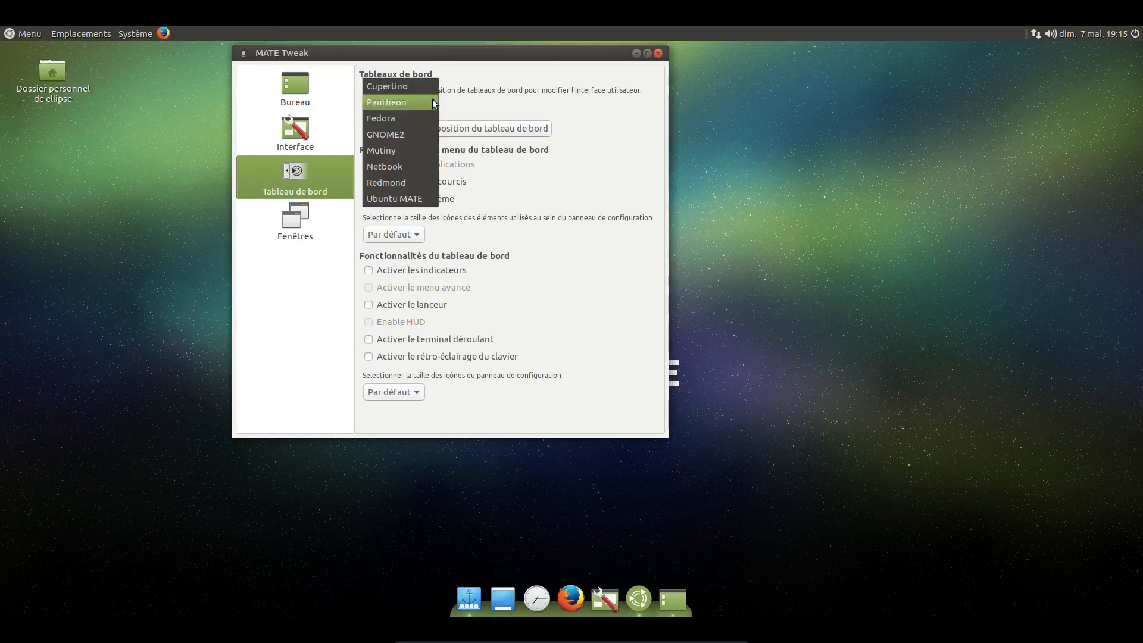
left_click(409, 119)
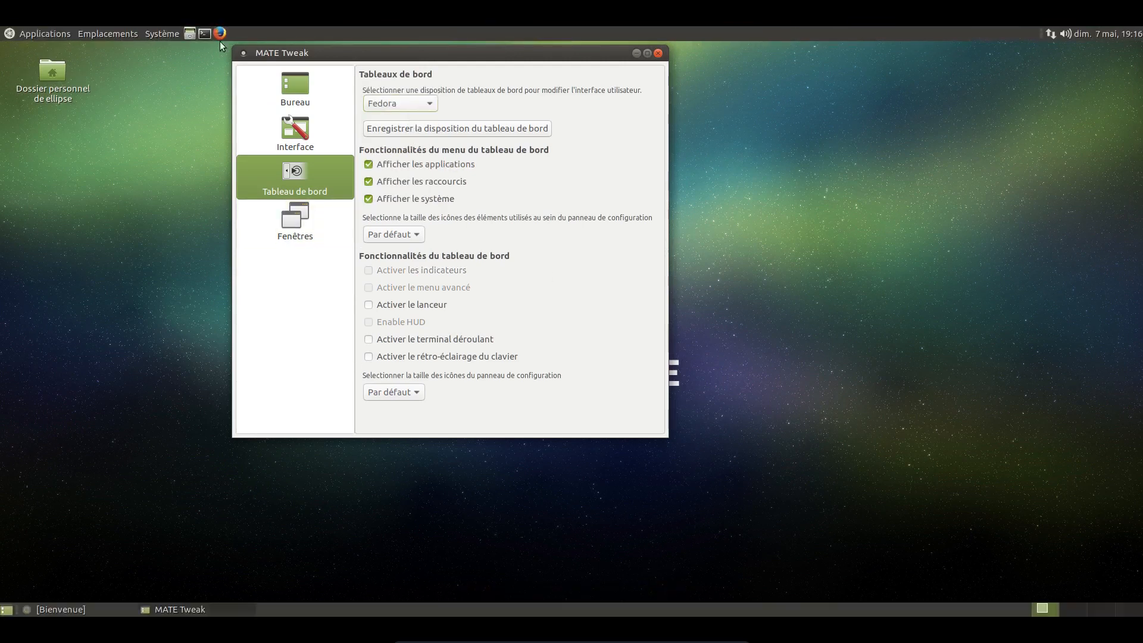
left_click(381, 101)
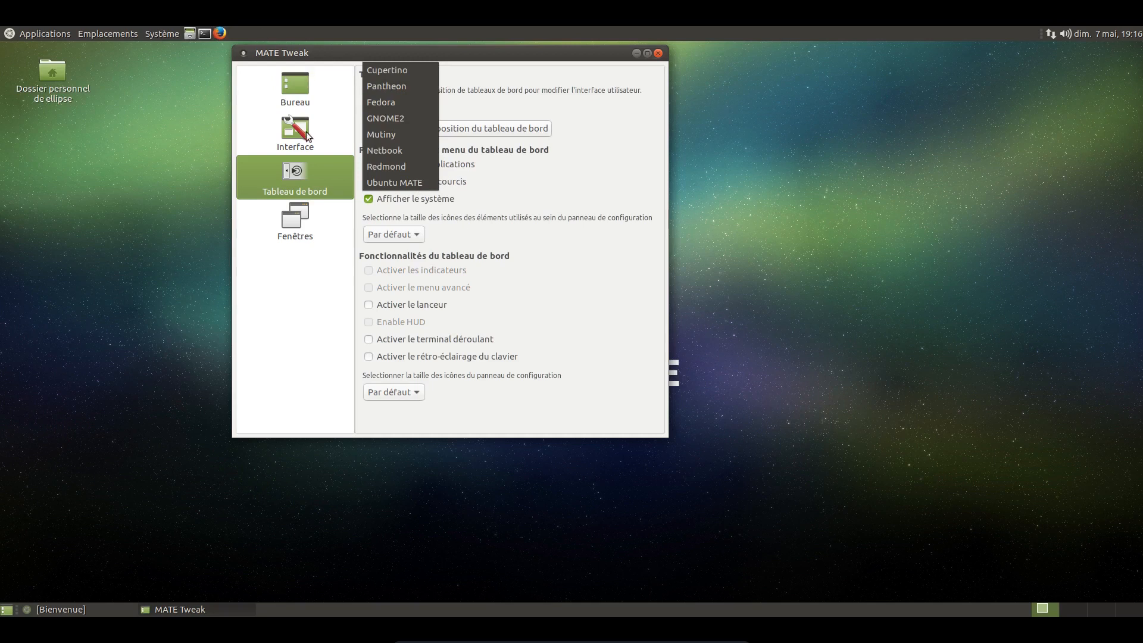
left_click(366, 117)
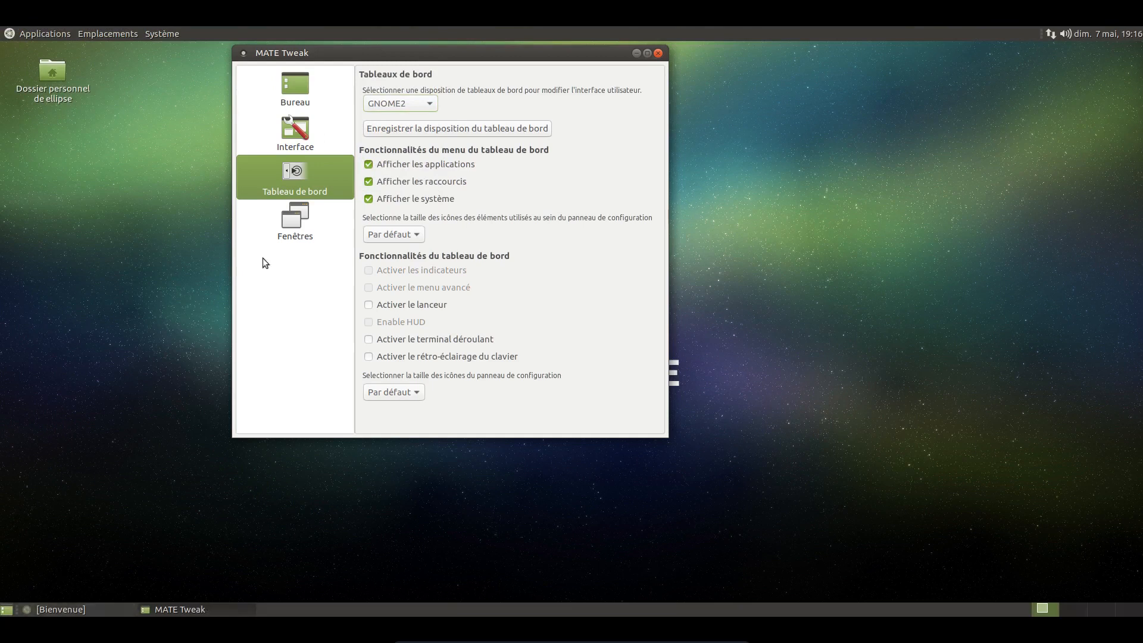
Step: Switch the panel layout to Netbook and look over its main menu and window list
left_click(407, 106)
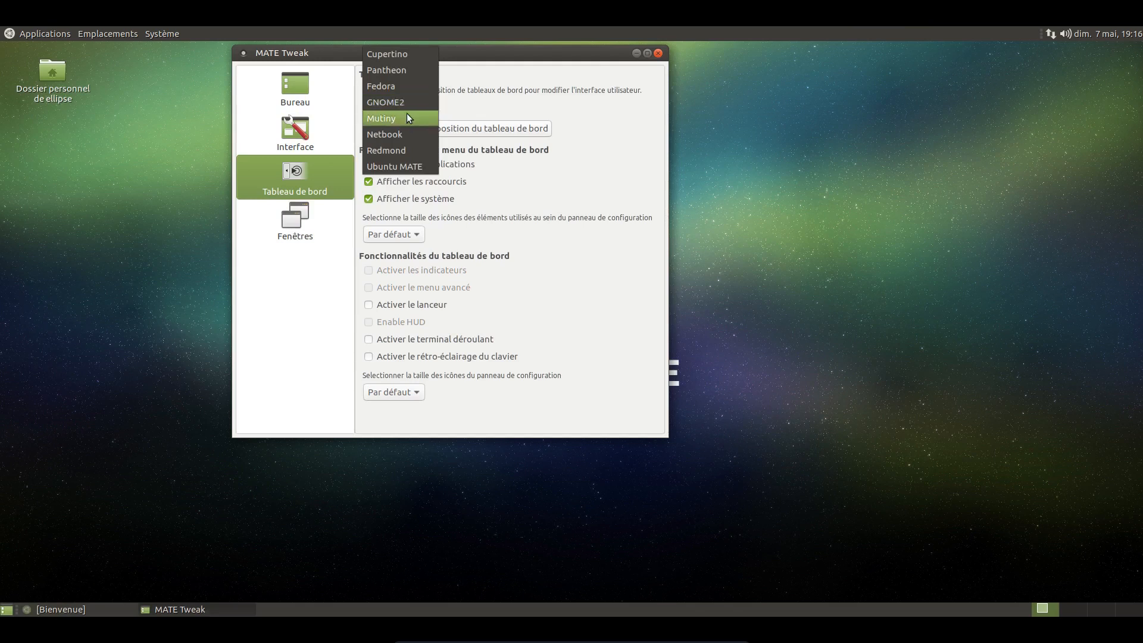
left_click(408, 129)
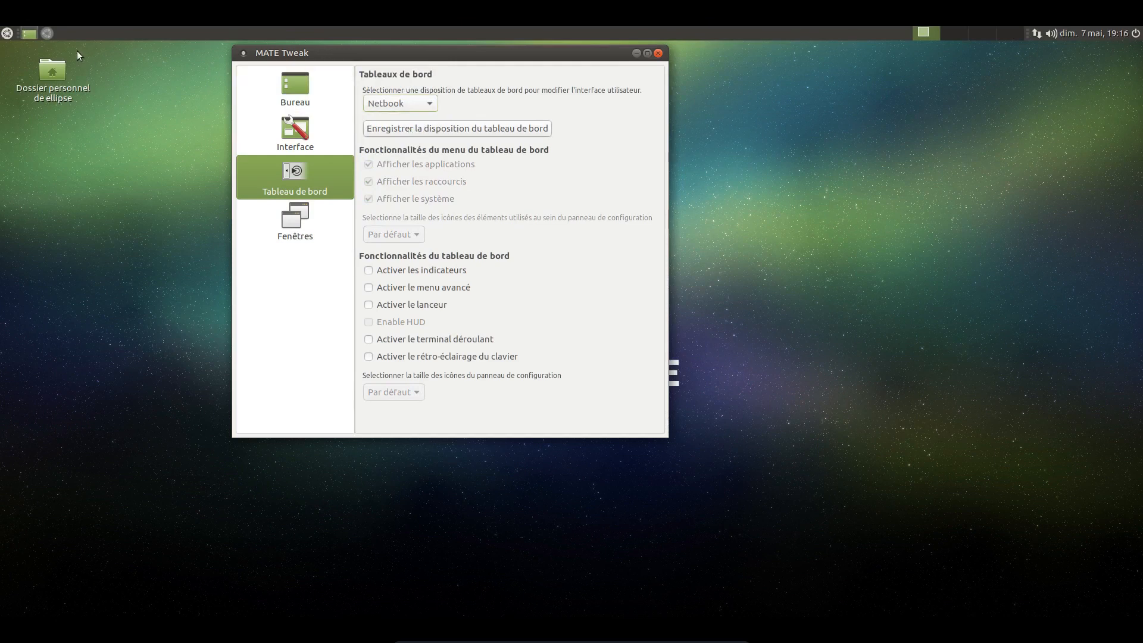
left_click(7, 34)
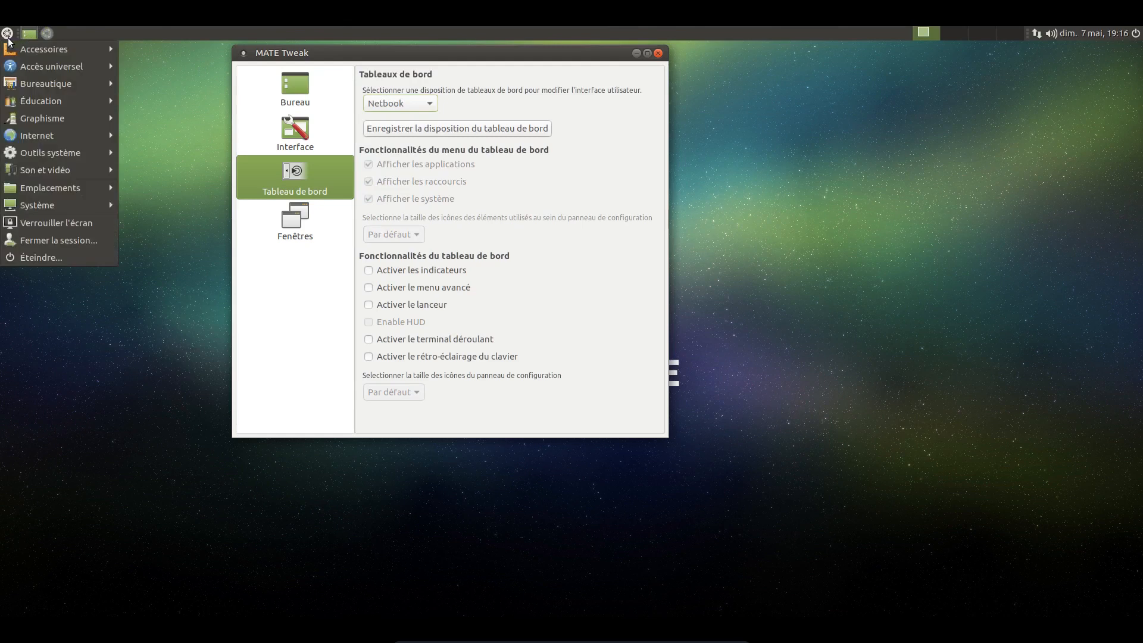
left_click(44, 34)
left_click(43, 34)
left_click(32, 35)
left_click(32, 35)
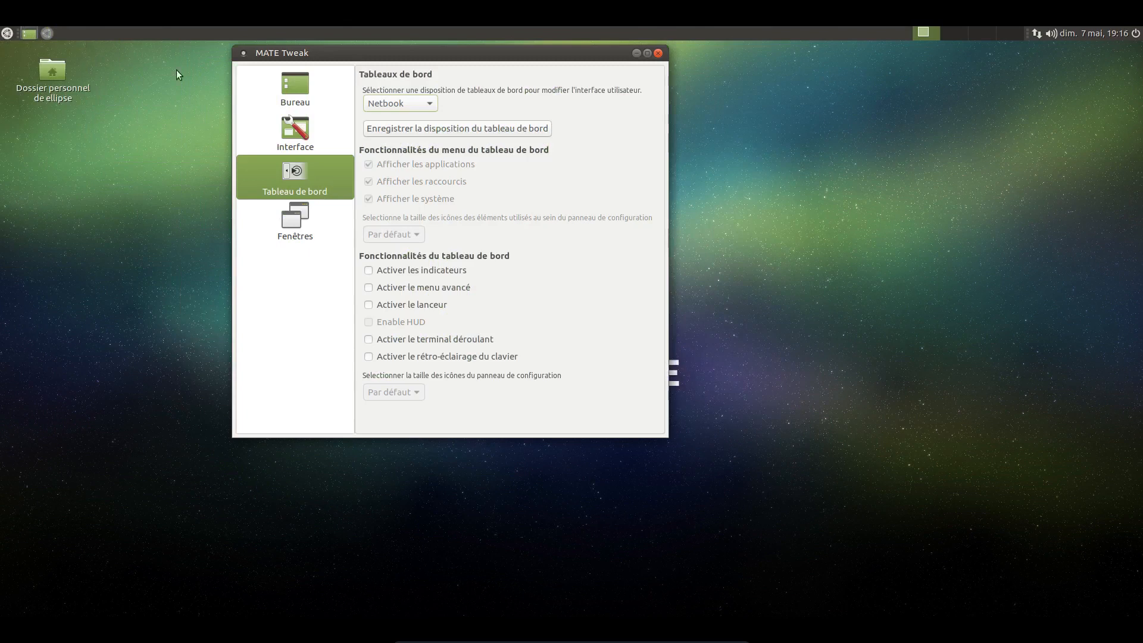
Step: Switch the panel layout to Redmond and look over its main menu and that menu's context options
left_click(384, 105)
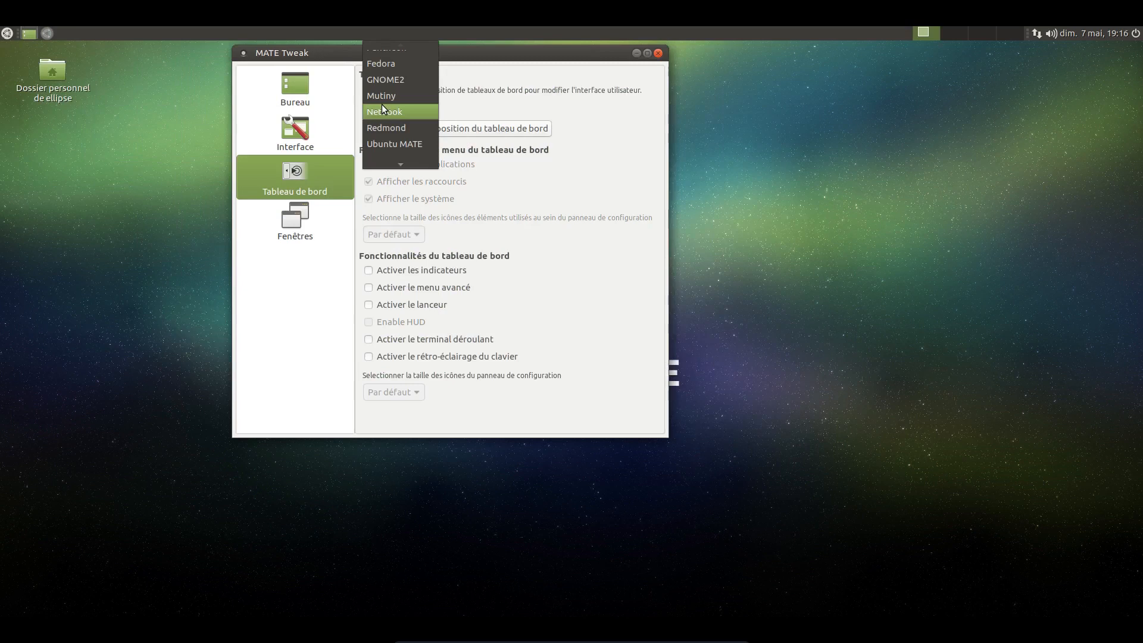
left_click(411, 128)
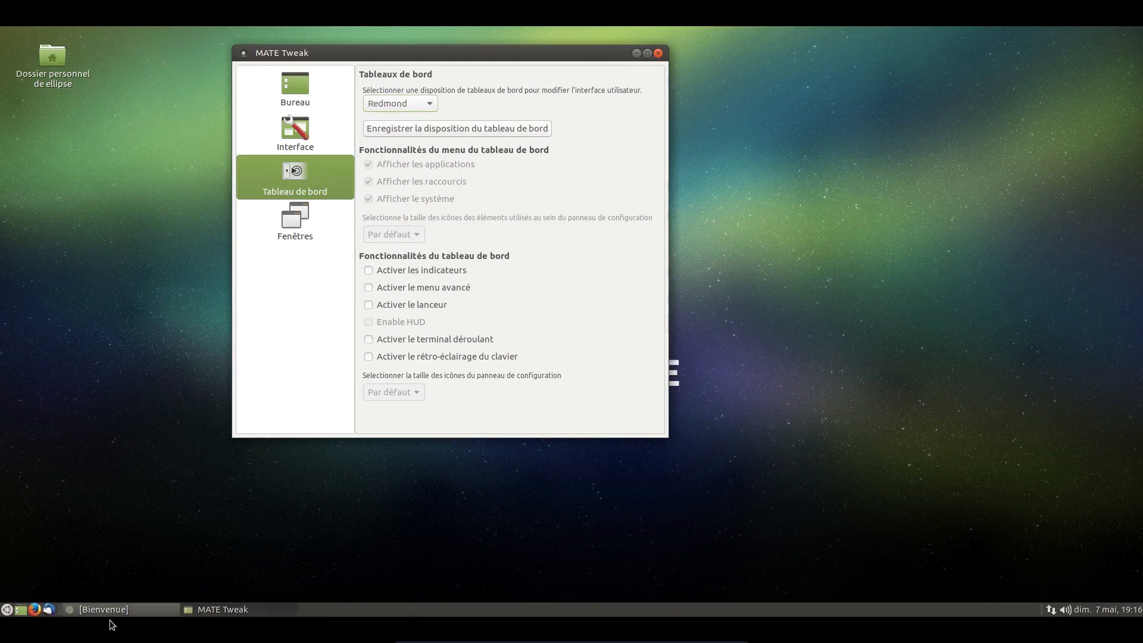
left_click(7, 609)
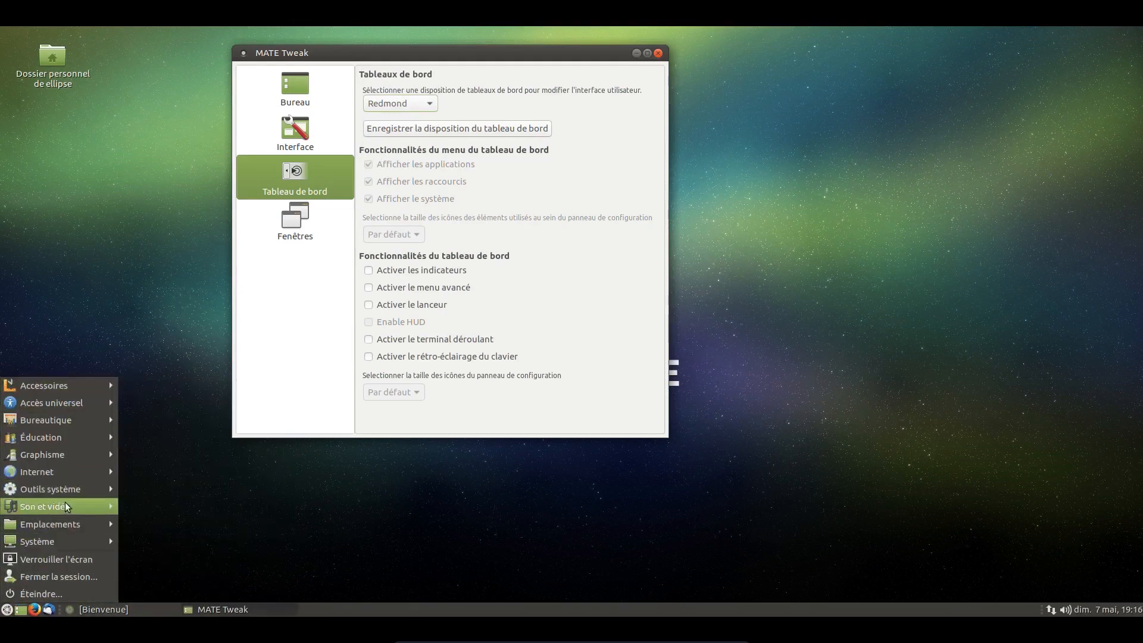
left_click(148, 415)
left_click(398, 101)
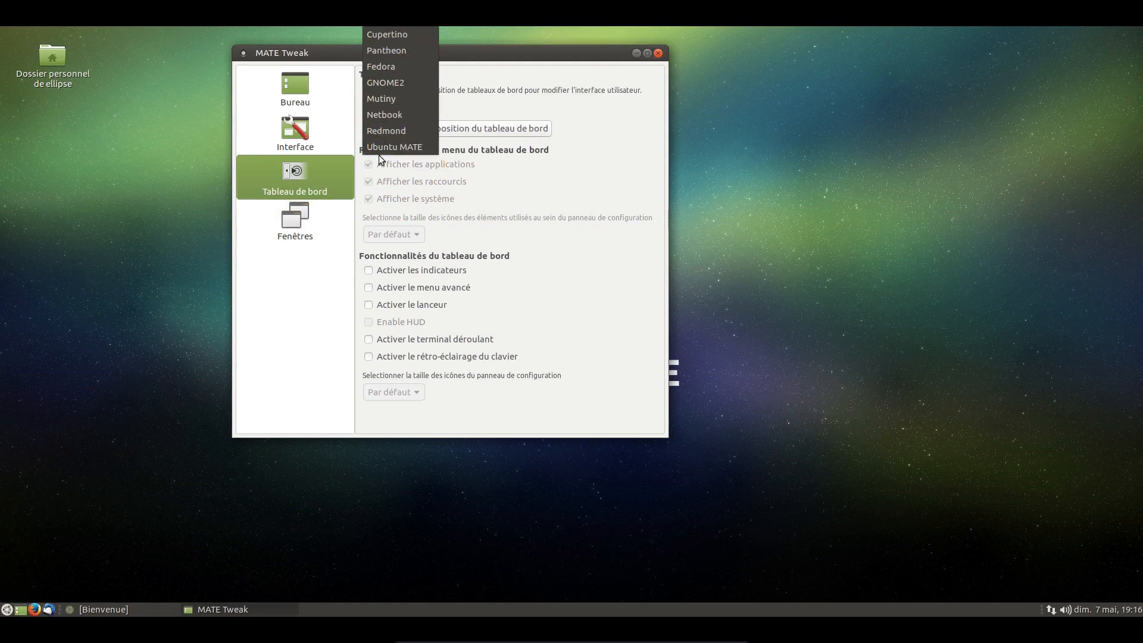
left_click(295, 352)
right_click(8, 609)
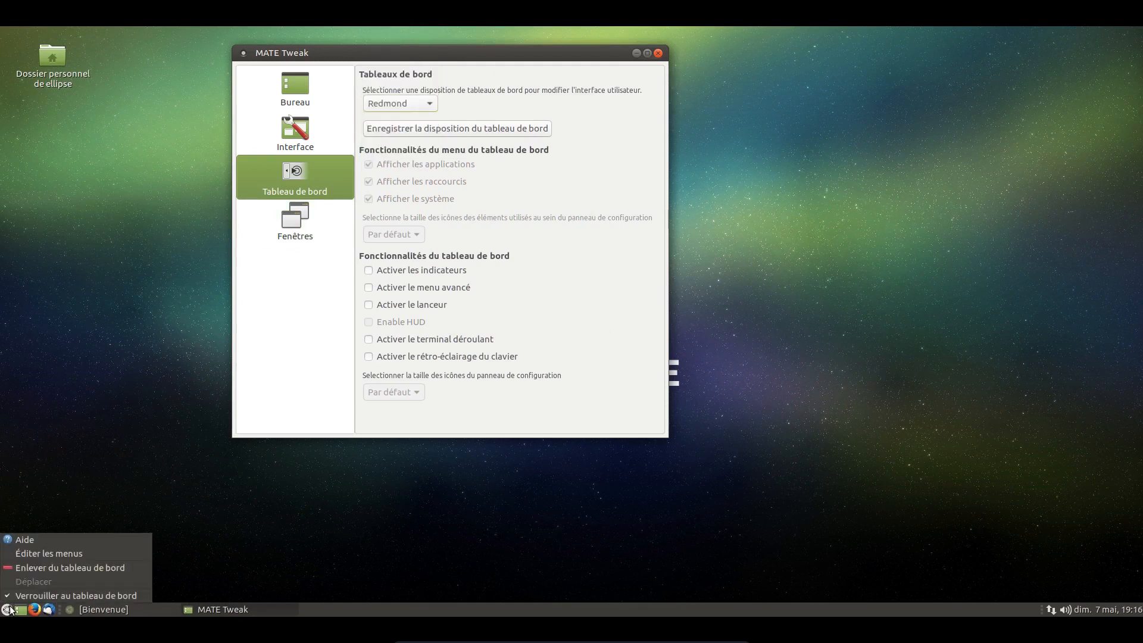
key("Escape")
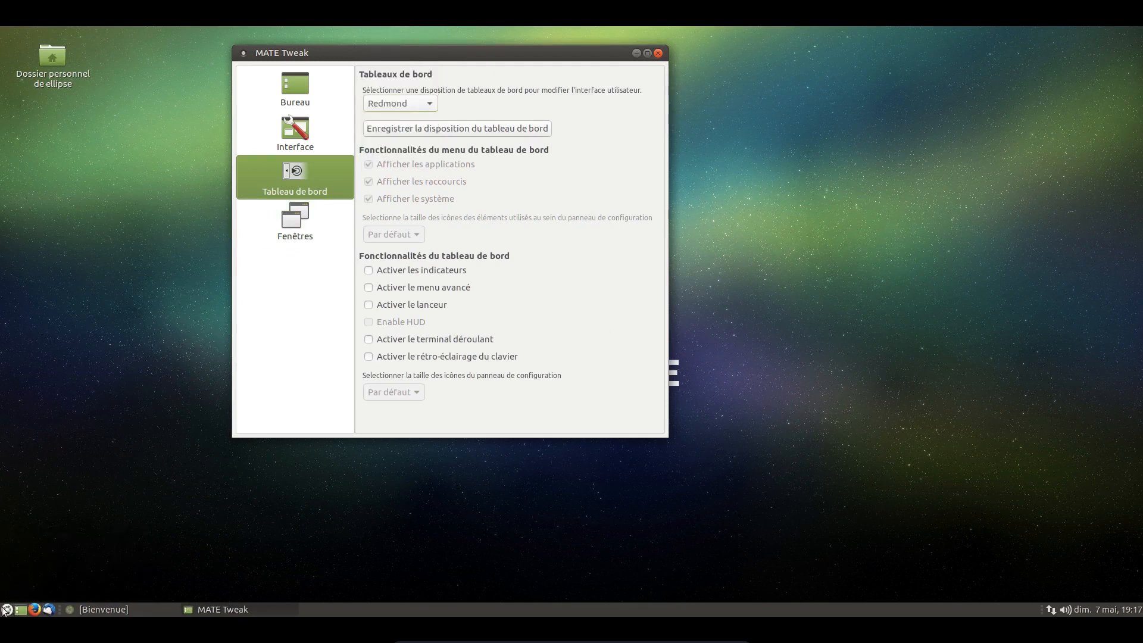
left_click(5, 609)
left_click(184, 387)
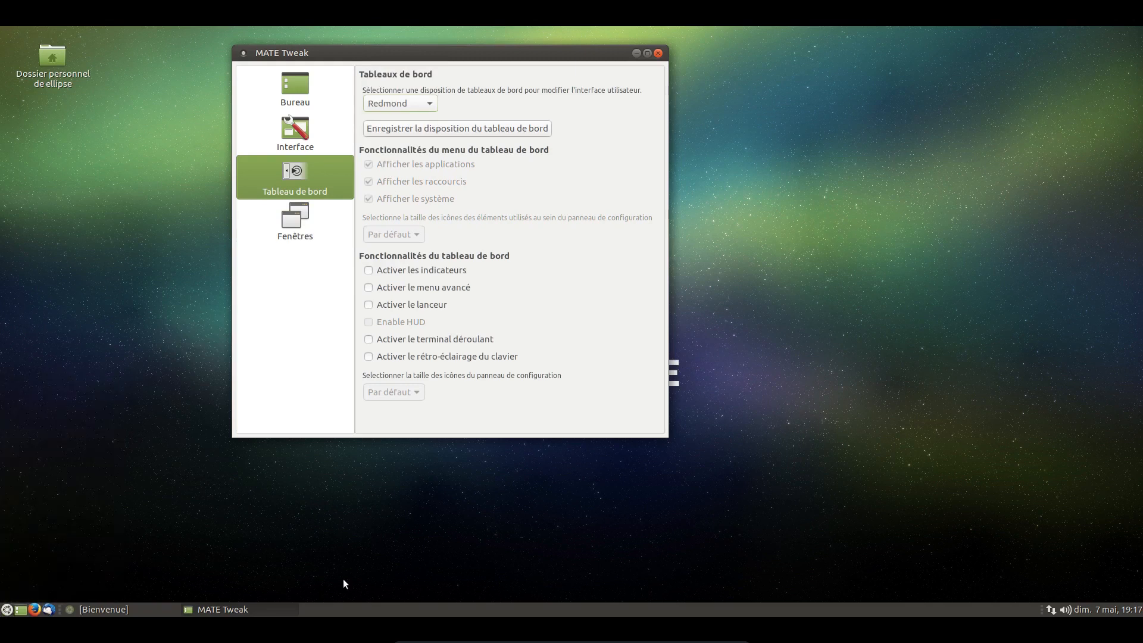
Step: Search the applets that can be added to the Redmond panel for "menu" and add MATE Menu
right_click(323, 609)
left_click(377, 524)
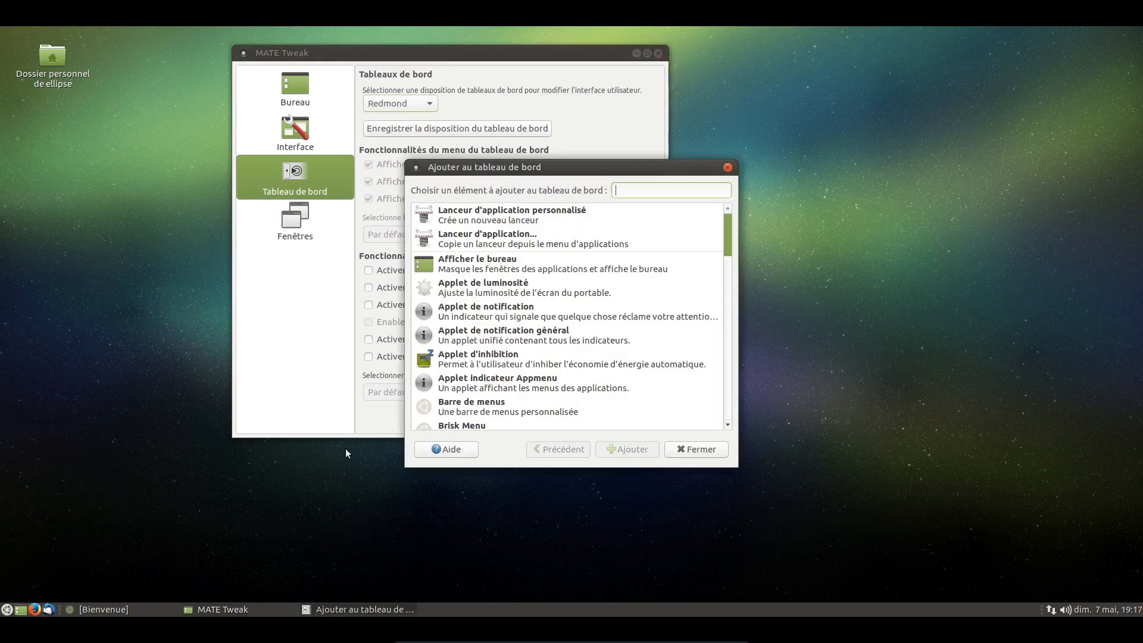
left_click(629, 213)
type("me")
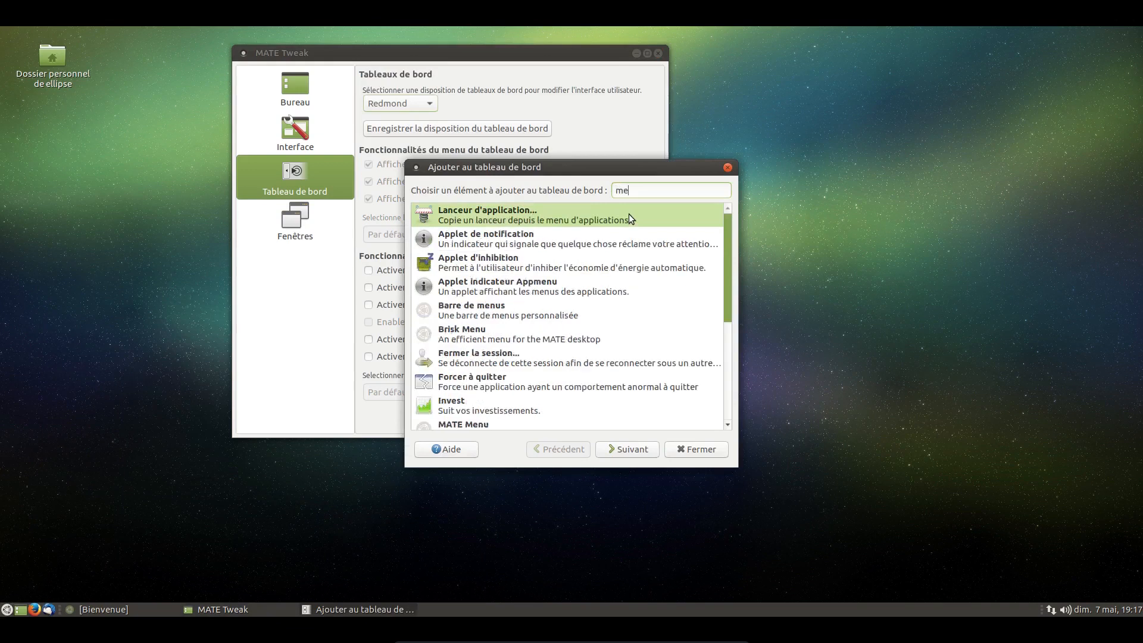
type("nu")
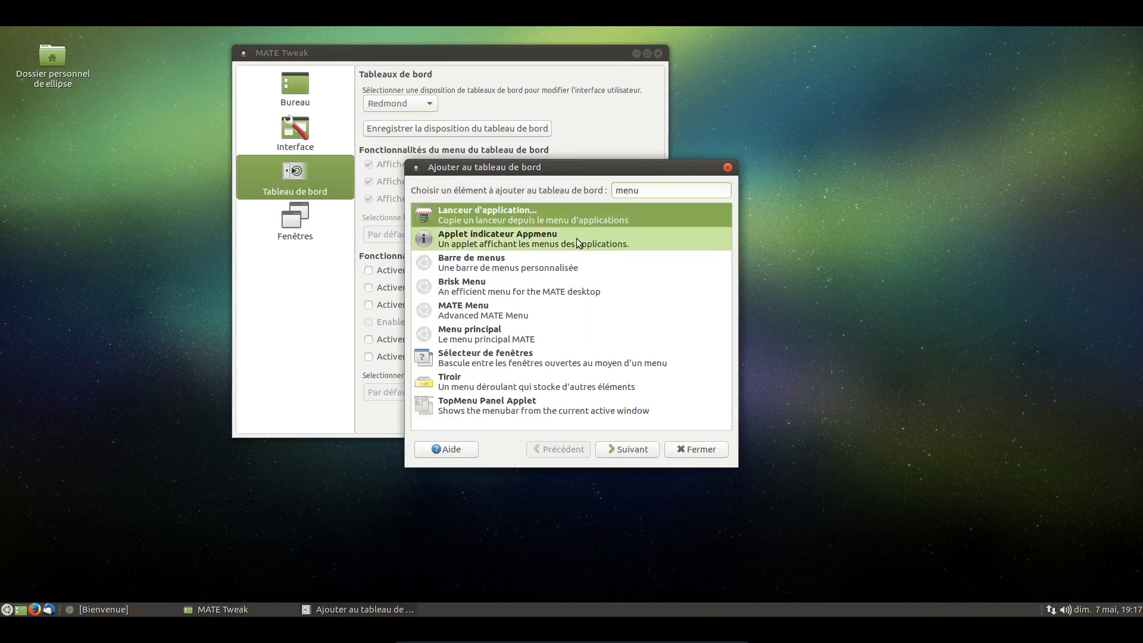
left_click(533, 307)
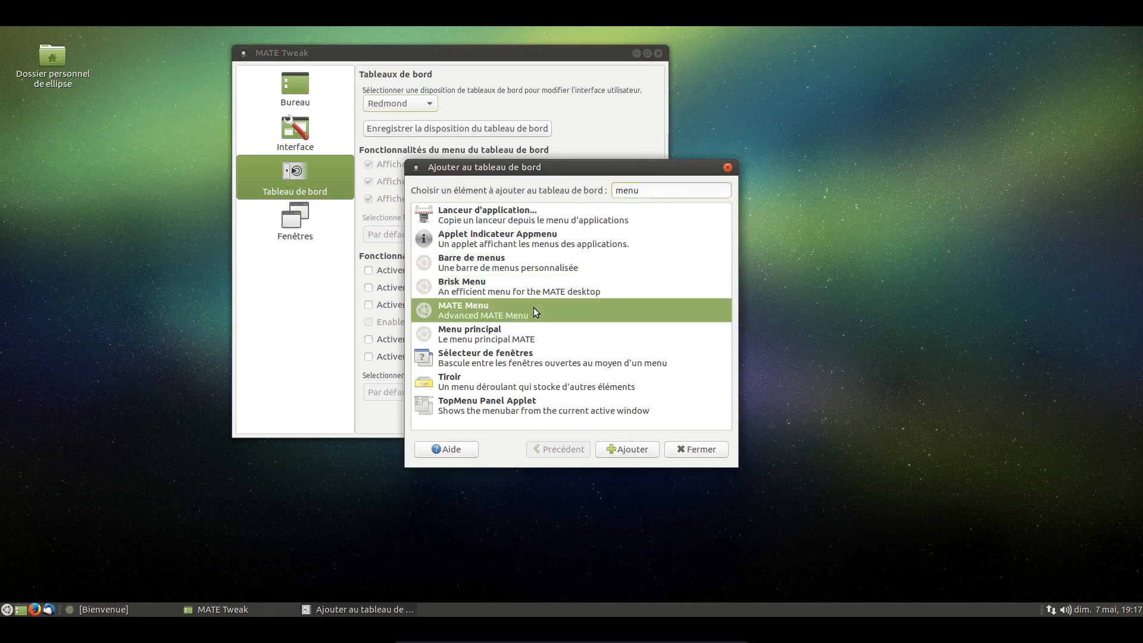
left_click(615, 449)
left_click(345, 609)
left_click(338, 609)
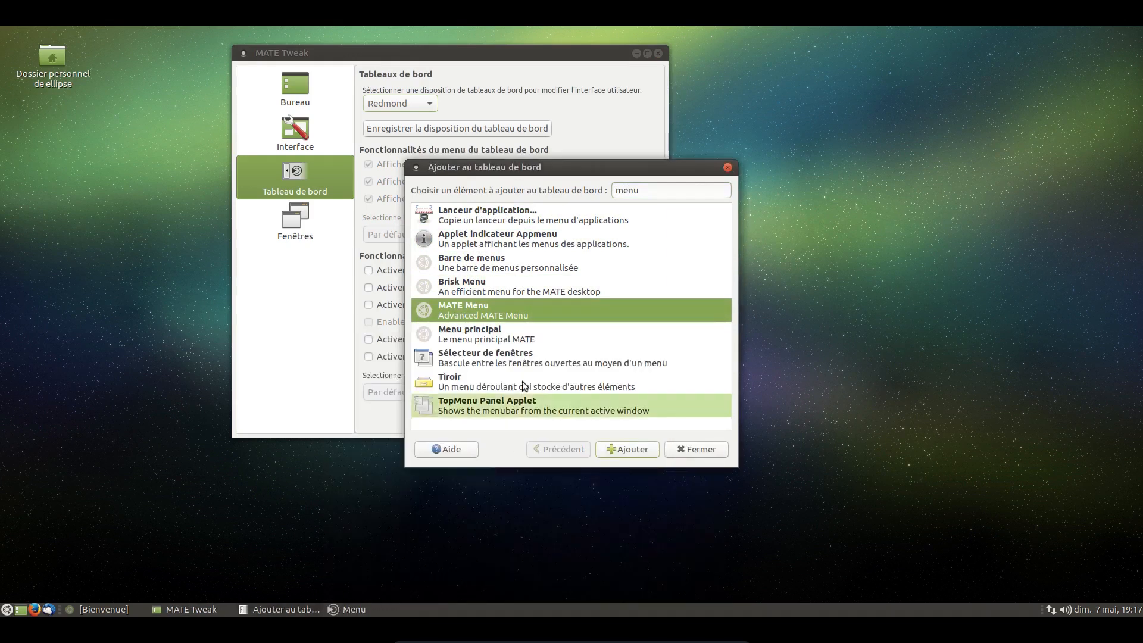
left_click(674, 452)
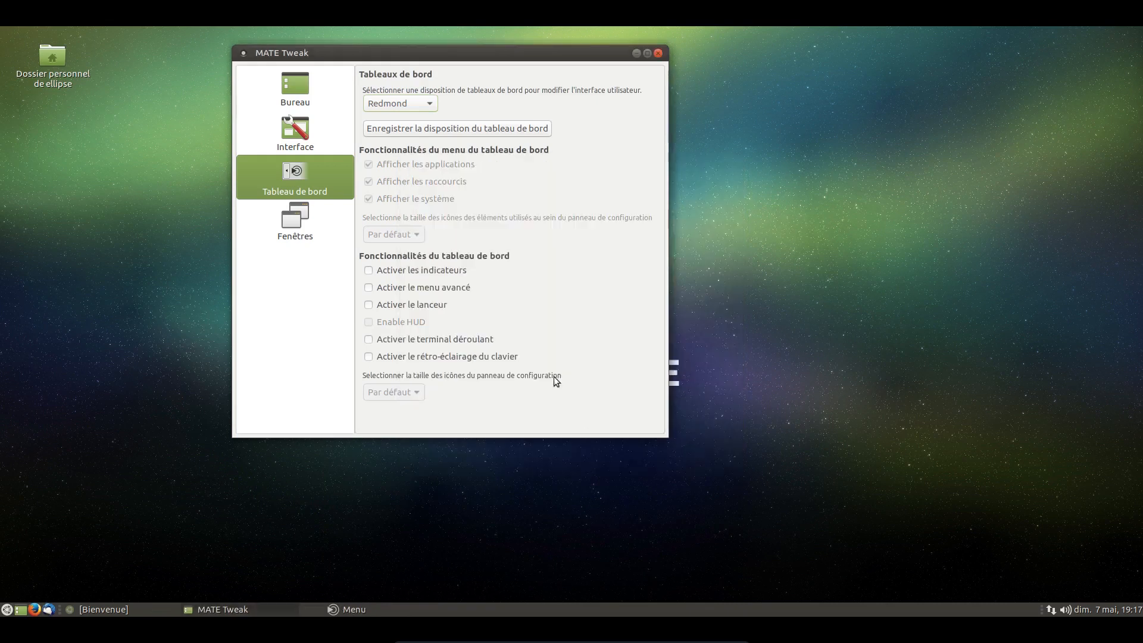
Step: Look over the opened MATE Menu and the list of addable panel applets matching "menu"
key("super")
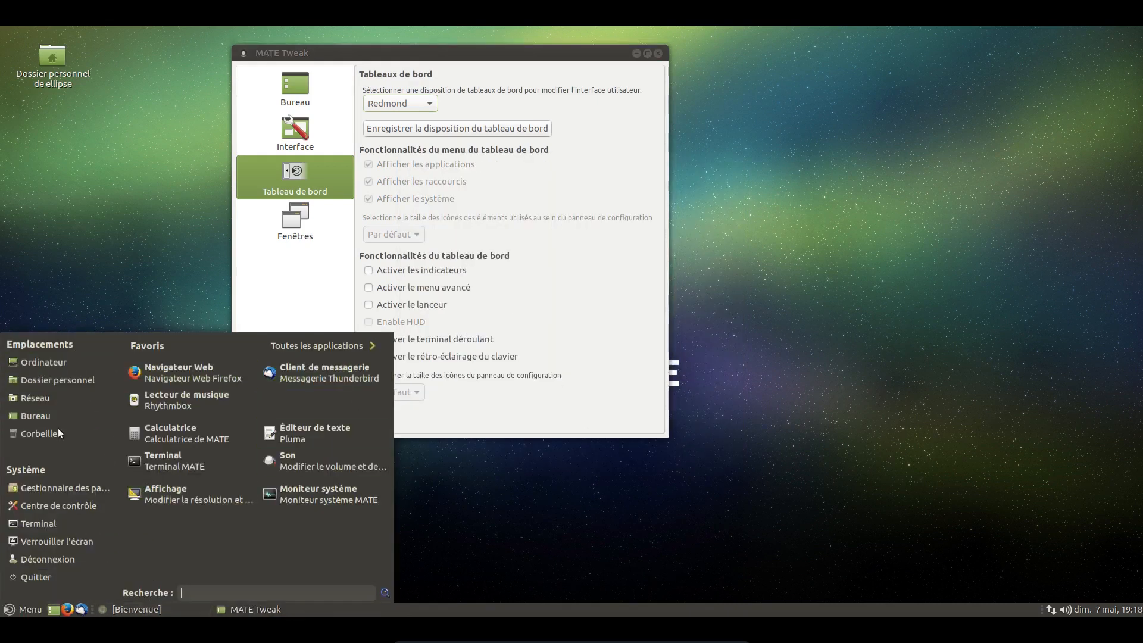
left_click(514, 233)
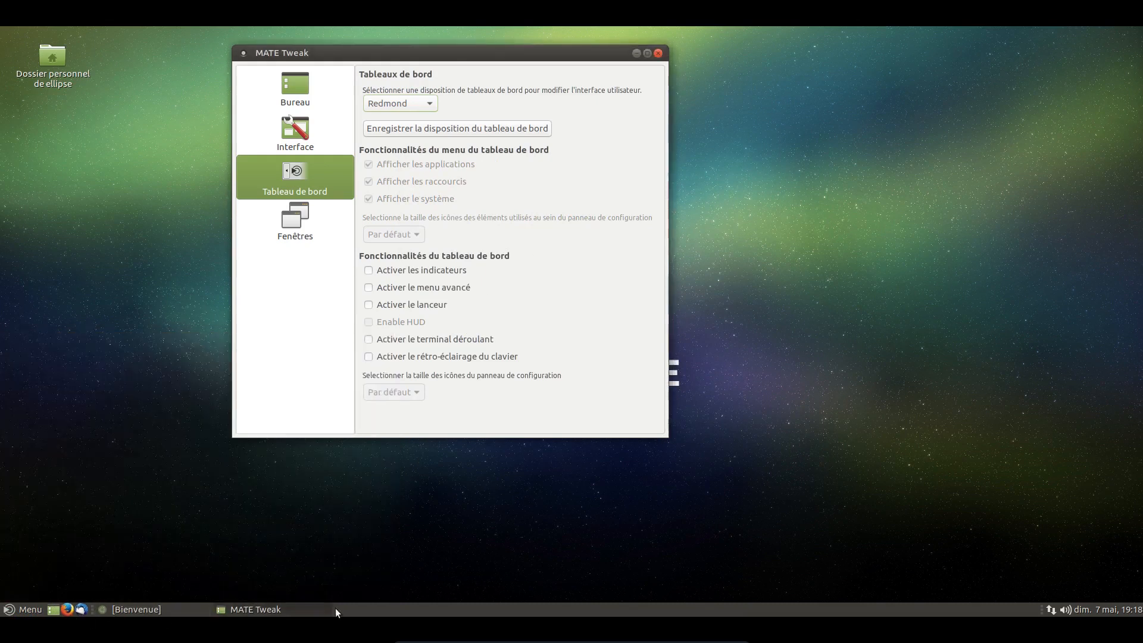
right_click(359, 608)
left_click(391, 526)
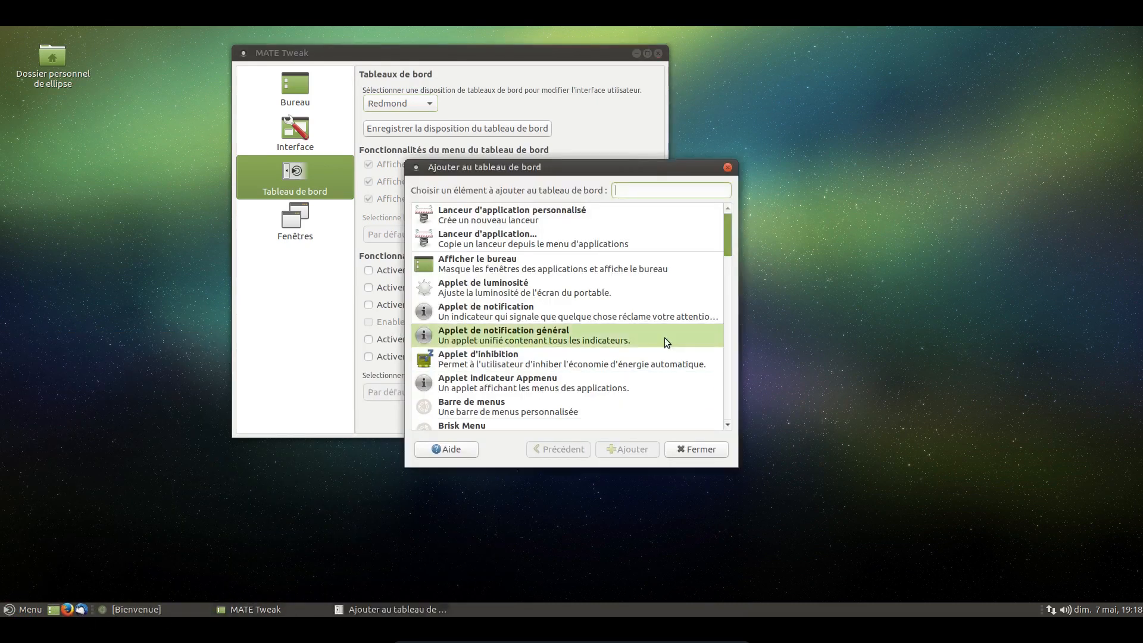
type("menu")
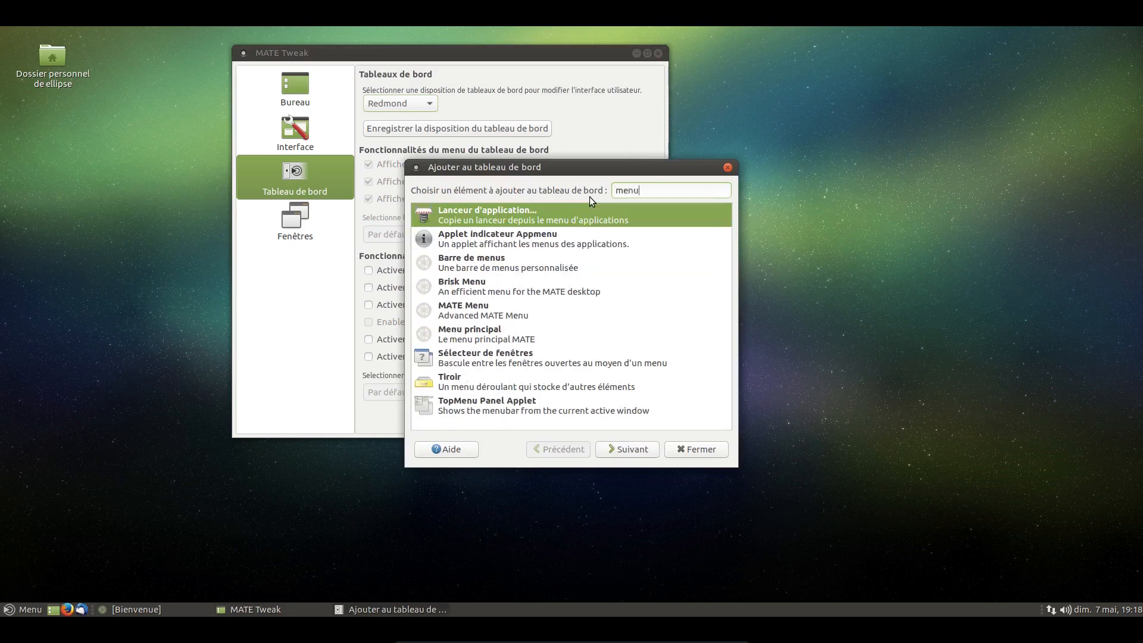
left_click(694, 448)
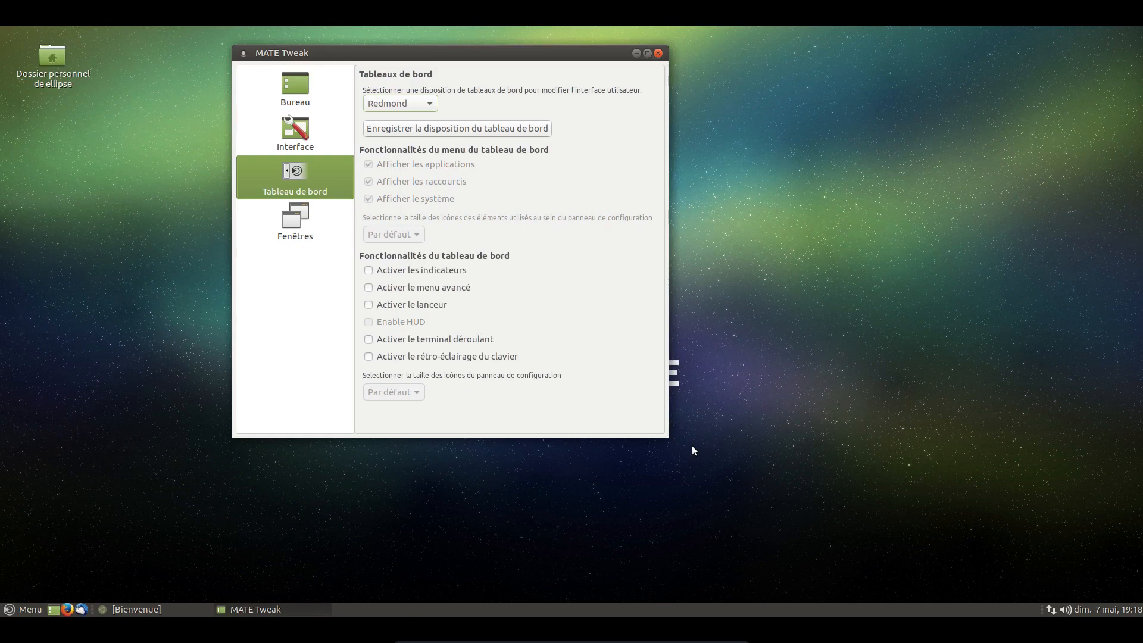
Step: Set the panel layout to Ubuntu MATE
left_click(427, 105)
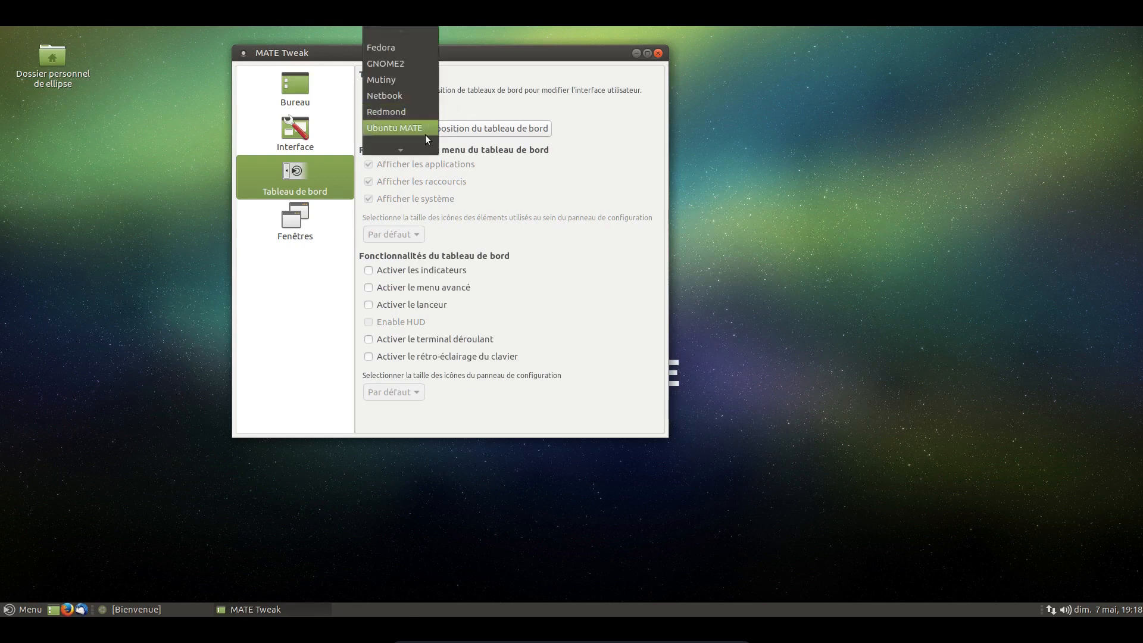
left_click(425, 134)
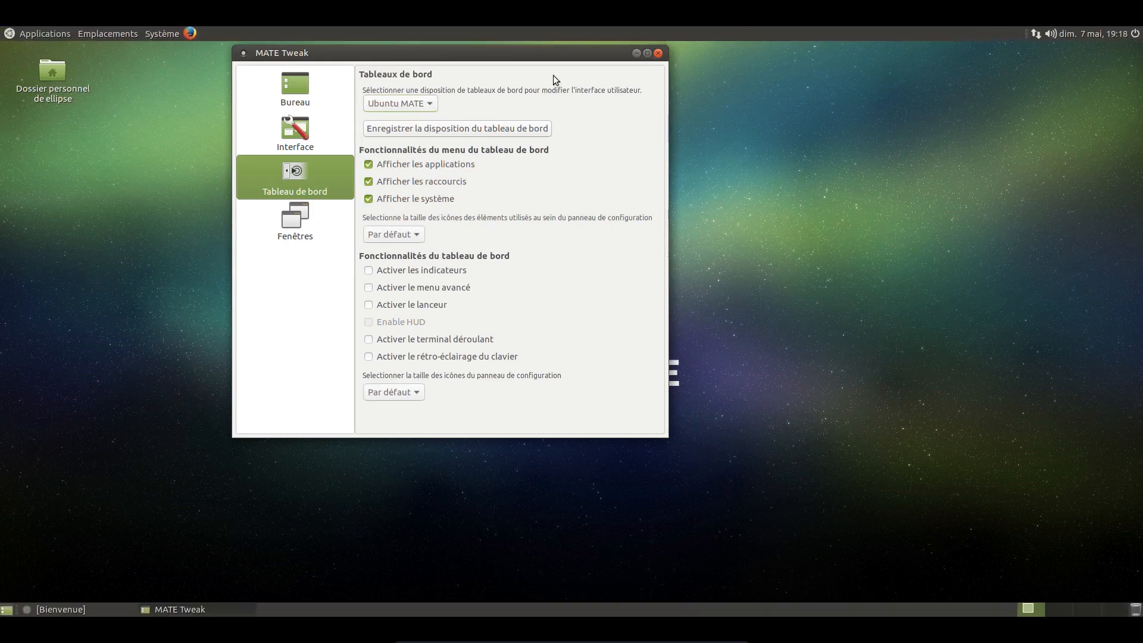
left_click(378, 97)
left_click(379, 99)
Step: Open the appearance preferences from the system preferences and move their window so it partly overlaps MATE Tweak
left_click(153, 33)
mouse_move(173, 49)
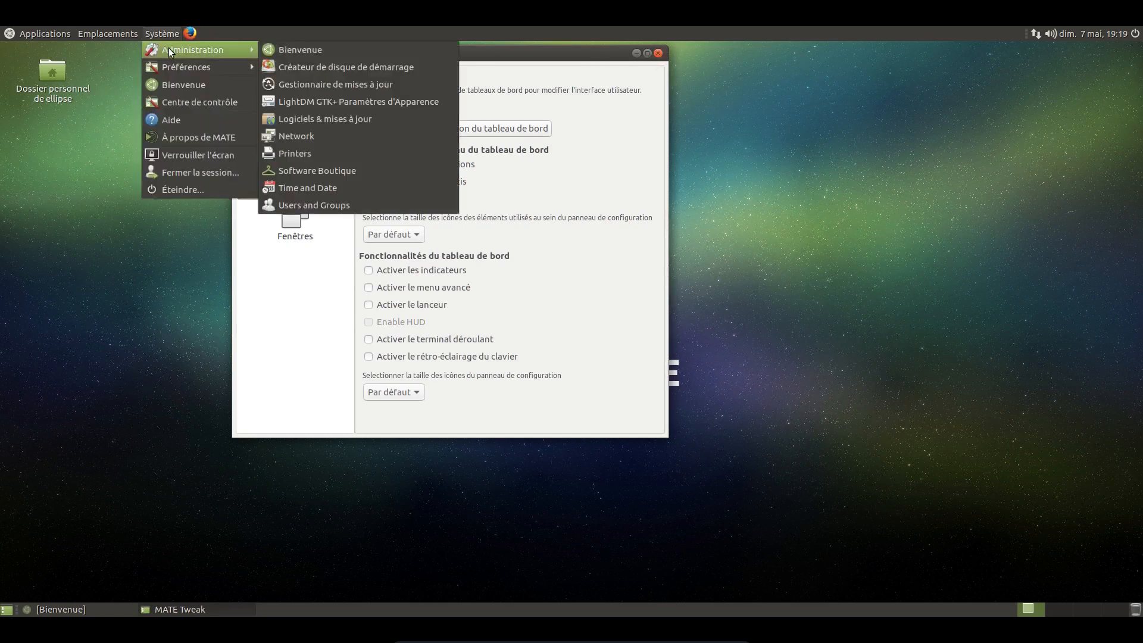
mouse_move(238, 64)
mouse_move(333, 67)
left_click(441, 69)
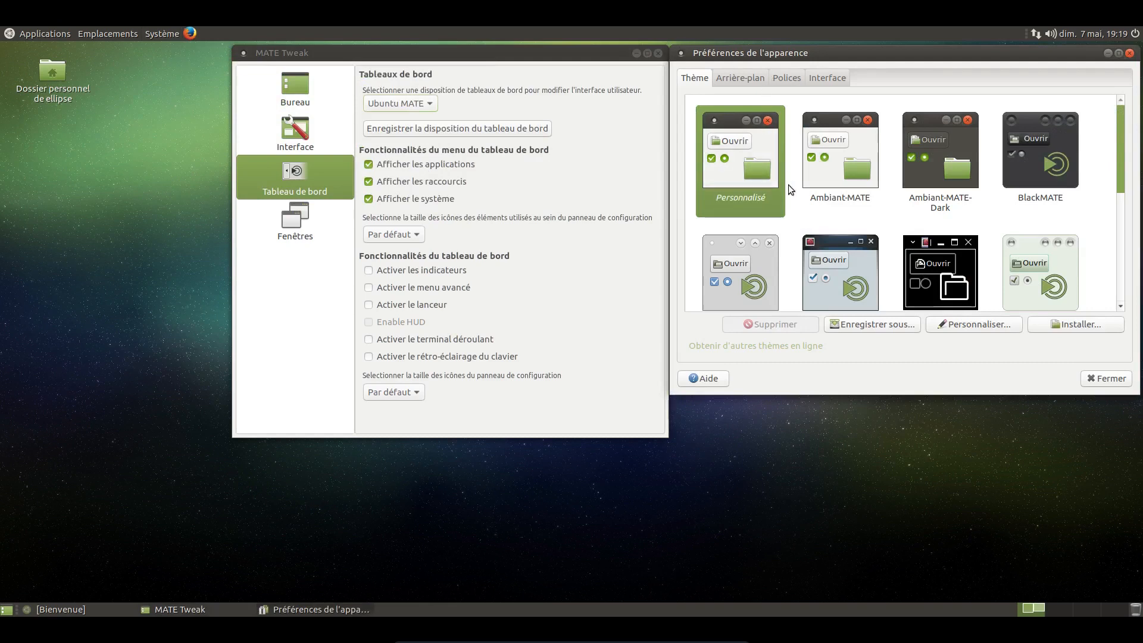
left_click_drag(895, 53, 462, 141)
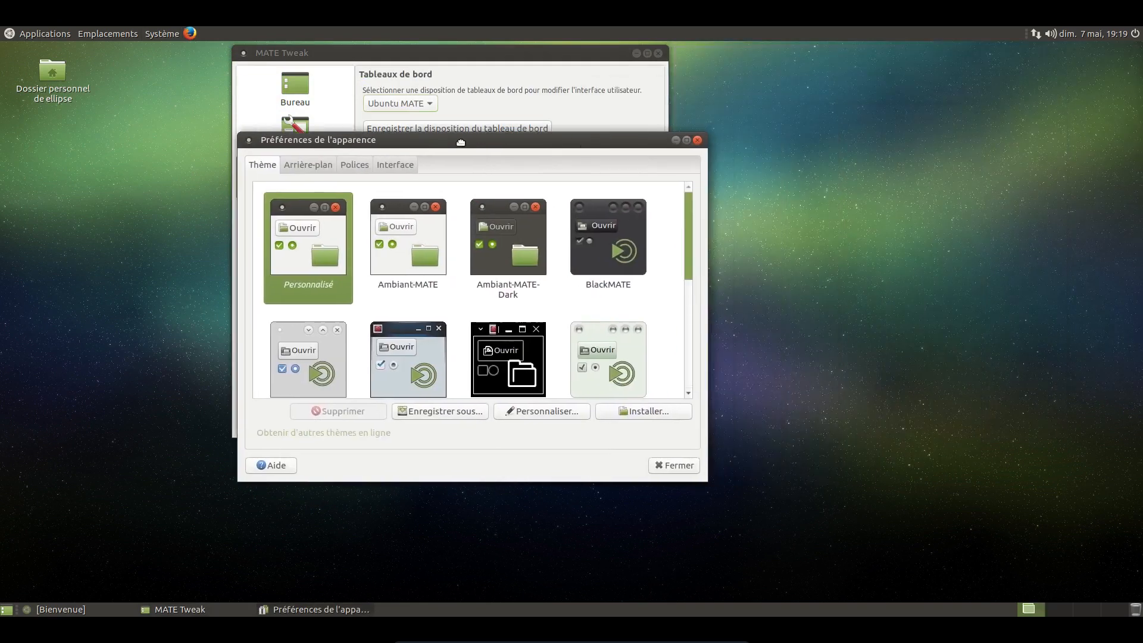
left_click(326, 211)
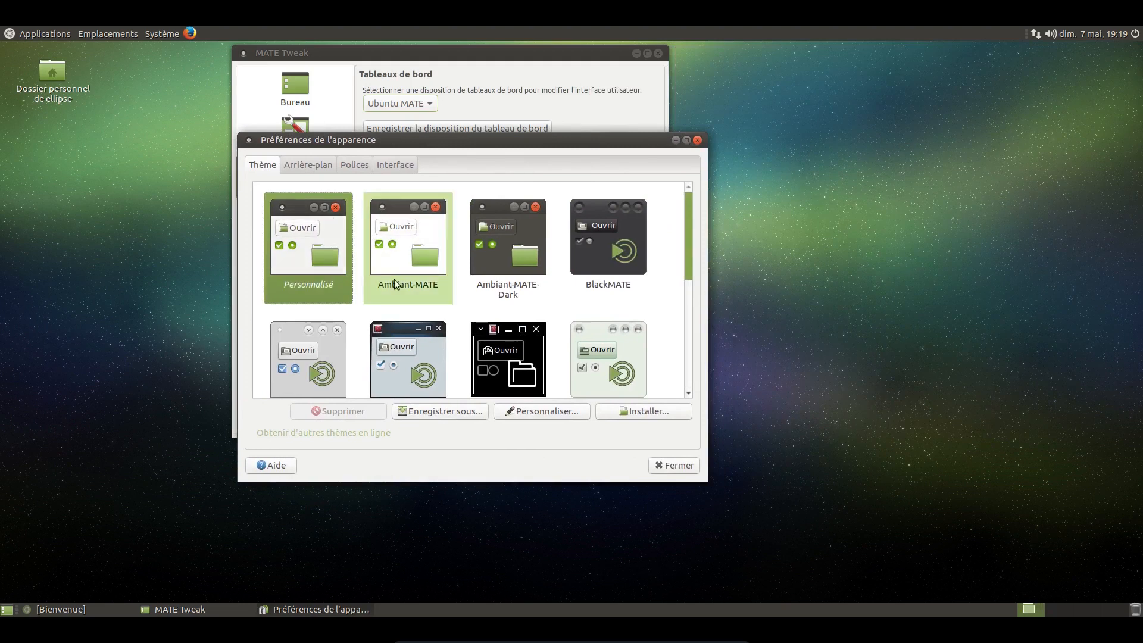
left_click_drag(433, 140, 547, 157)
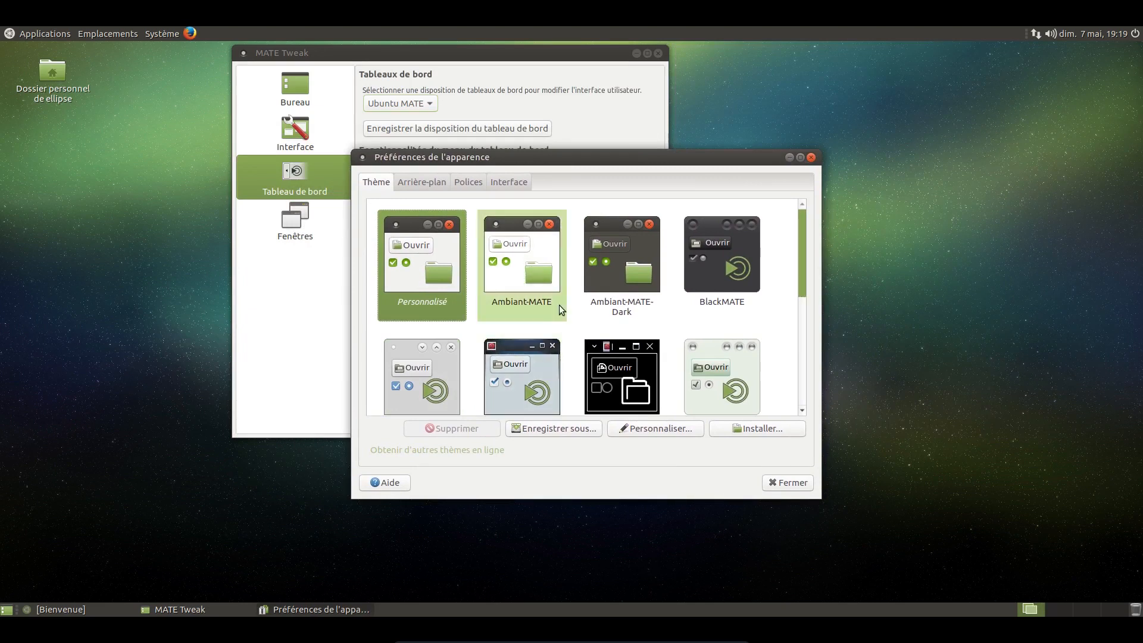
Step: Apply the Ambiant-MATE theme and arrange the MATE Tweak and appearance preferences windows so that they overlap only slightly
left_click(524, 285)
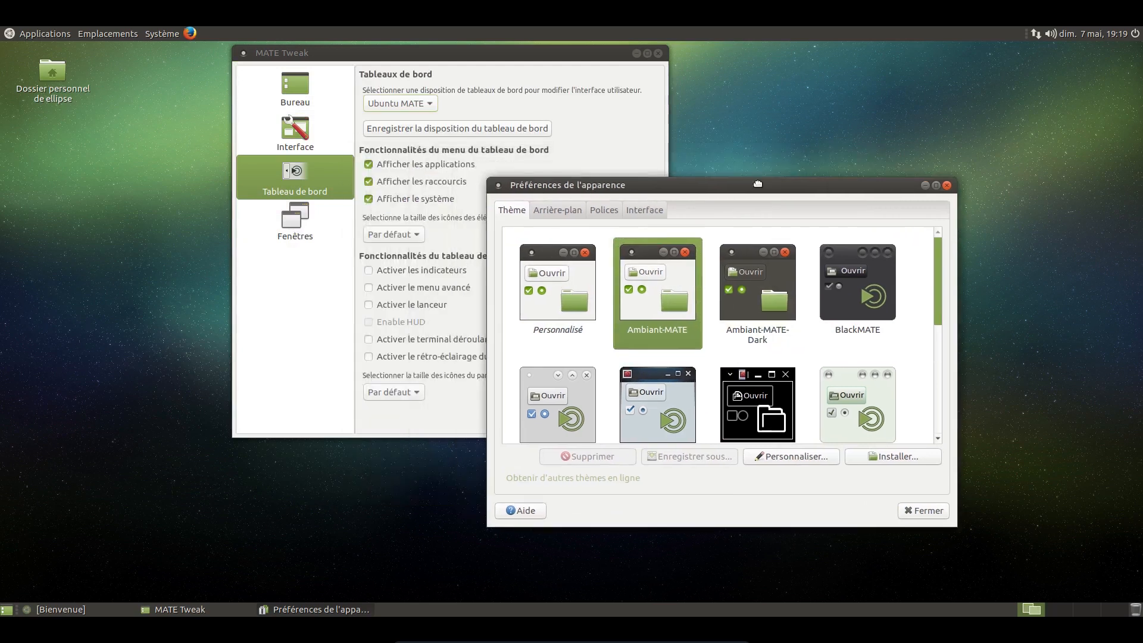
left_click(149, 35)
mouse_move(196, 49)
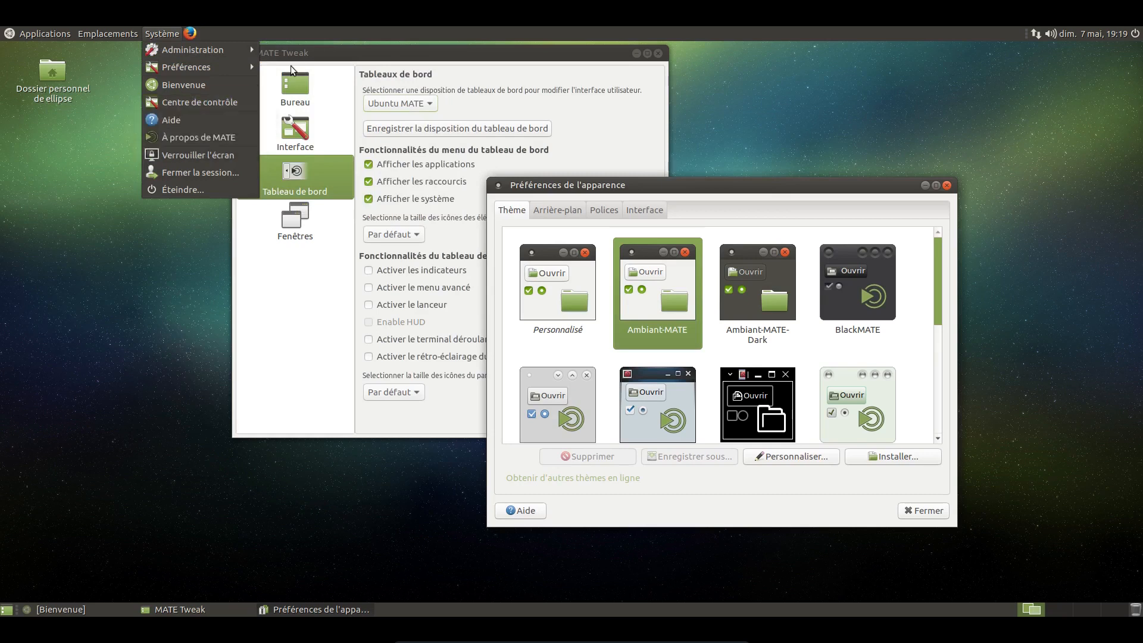
left_click(312, 56)
left_click_drag(308, 54, 203, 70)
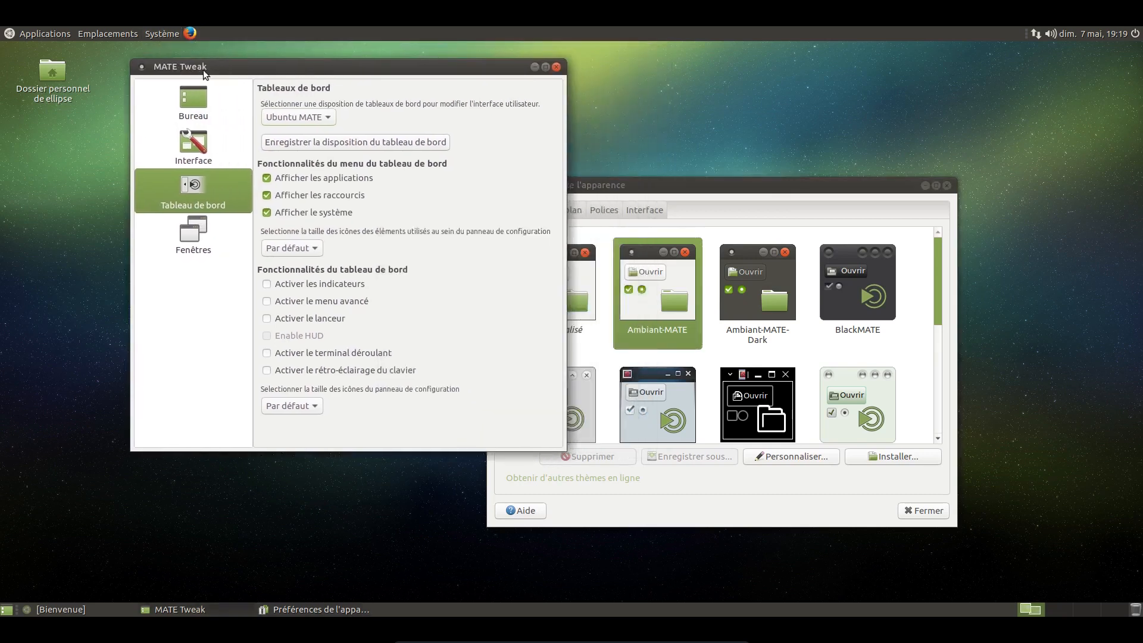
left_click(566, 188)
left_click_drag(566, 188, 557, 156)
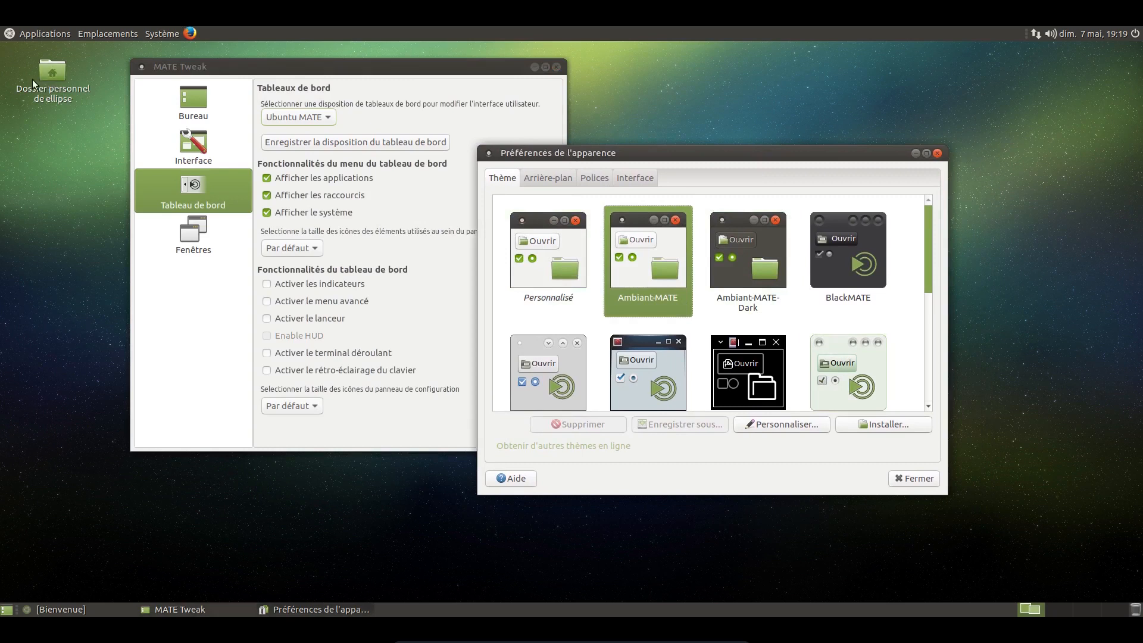
Step: Apply the Ambiant-MATE-Dark theme and look through the rest of the theme list
left_click(747, 292)
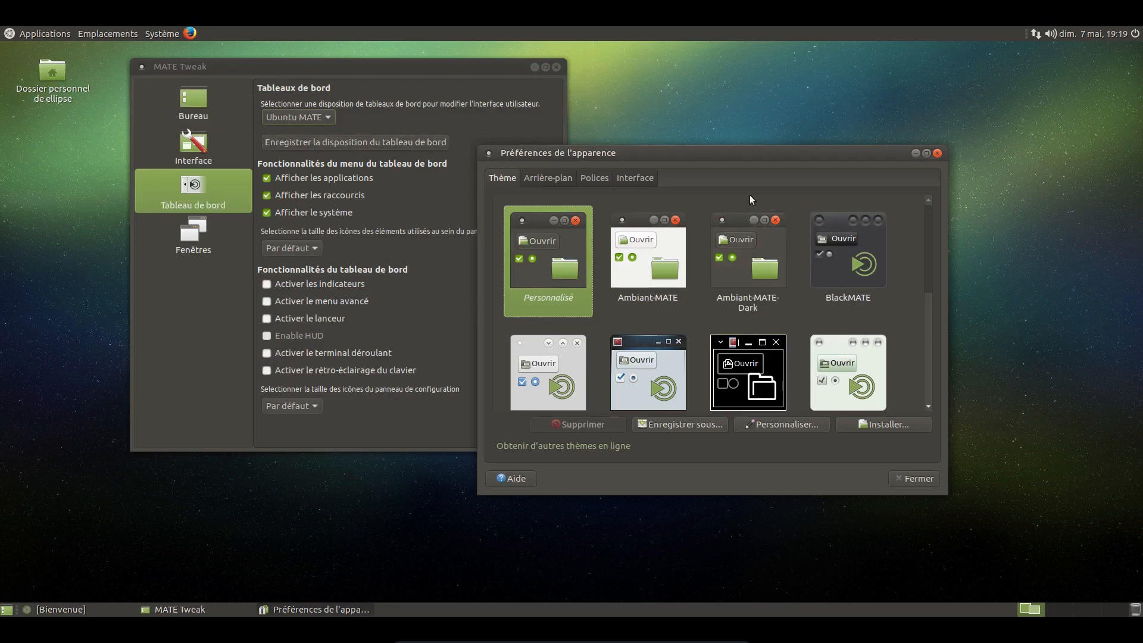
left_click_drag(771, 158, 824, 151)
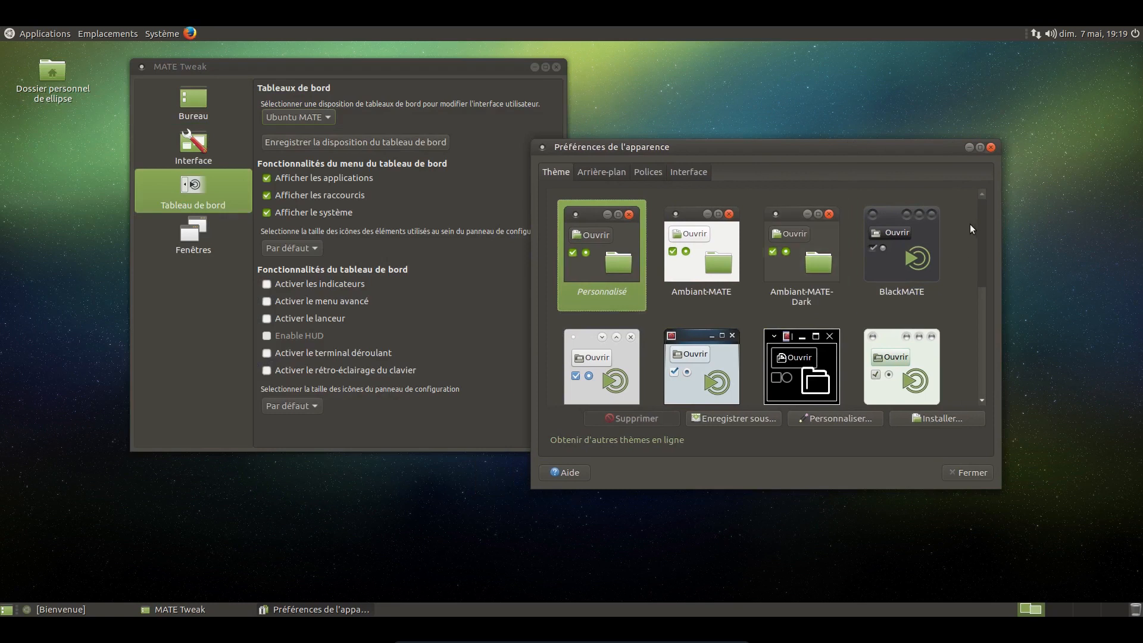
scroll(967, 303, "down", 5)
scroll(965, 321, "up", 2)
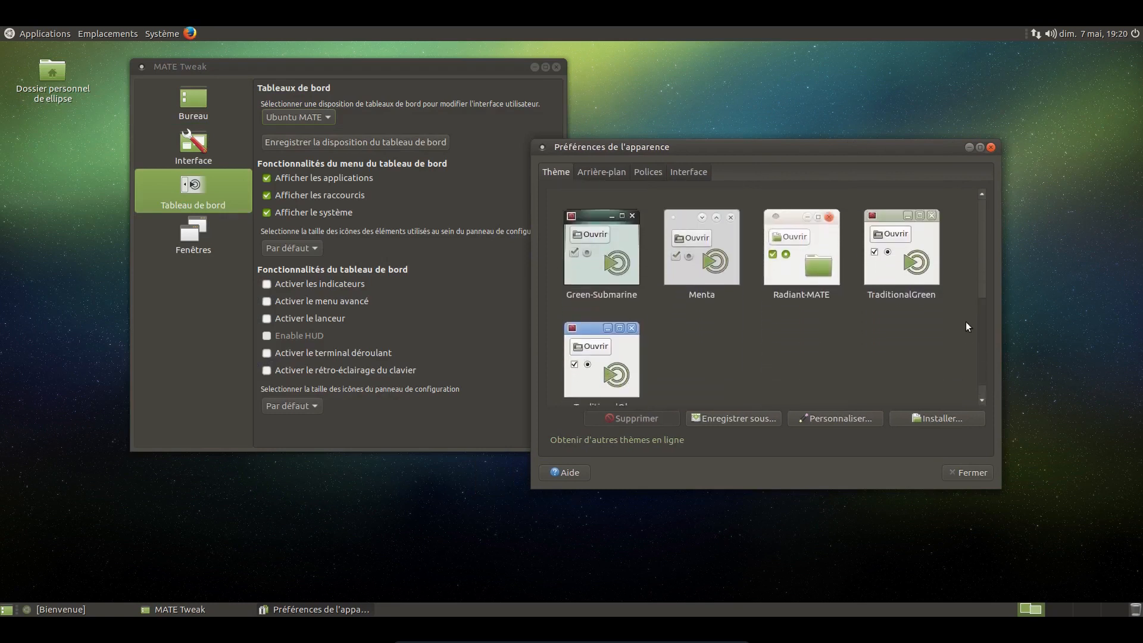
scroll(966, 294, "up", 3)
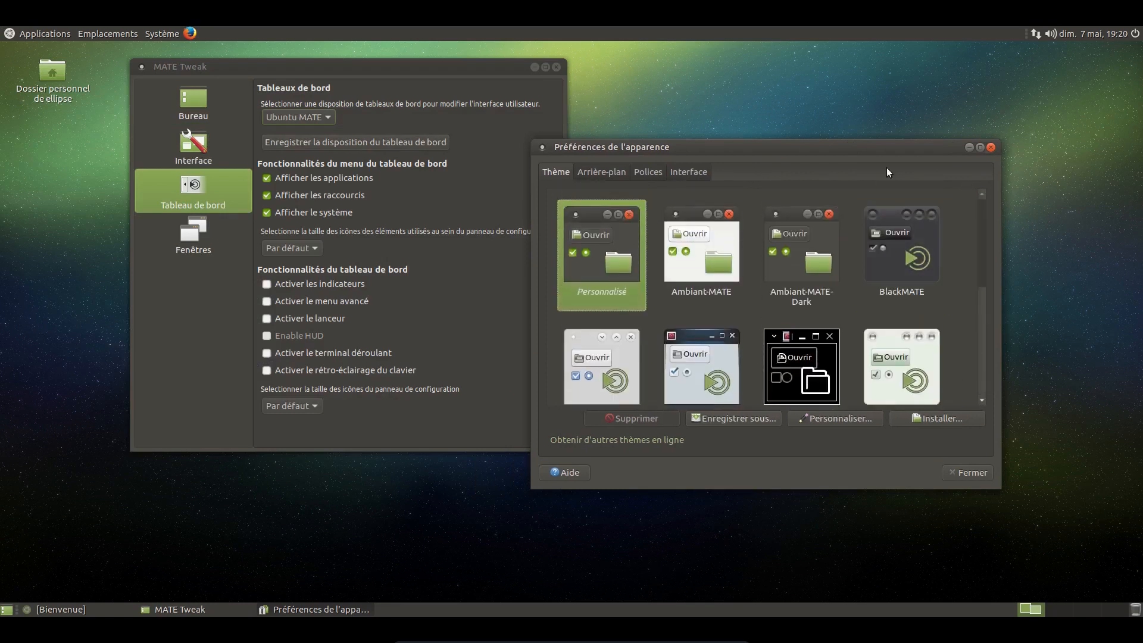
left_click_drag(884, 147, 865, 122)
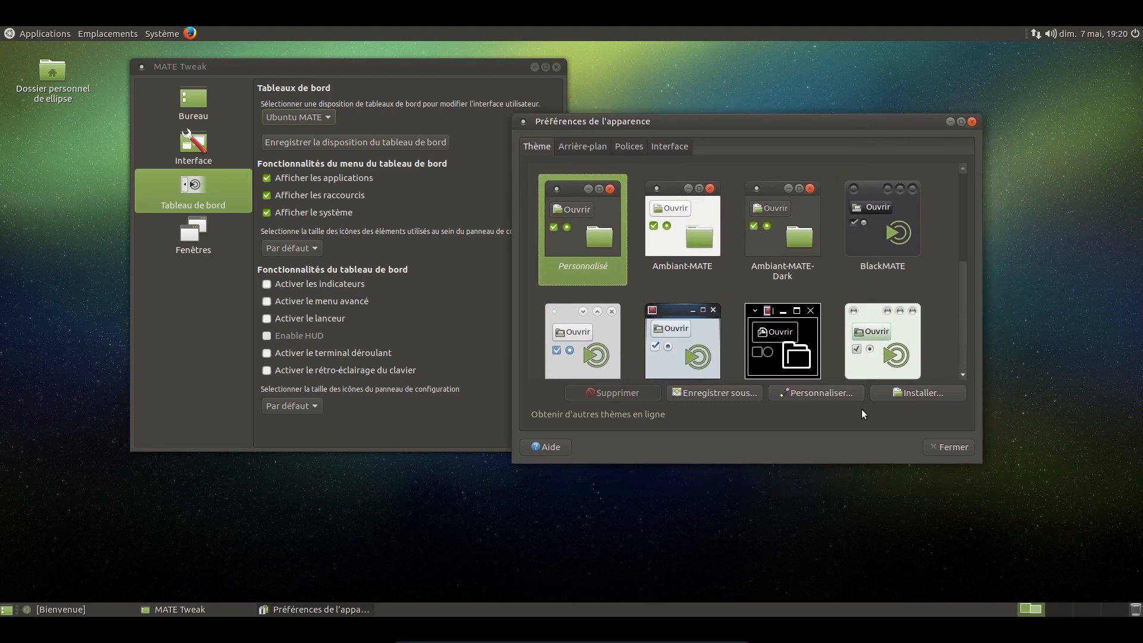
Step: Open the file chooser for installing a theme package and close it without choosing a file
left_click(887, 395)
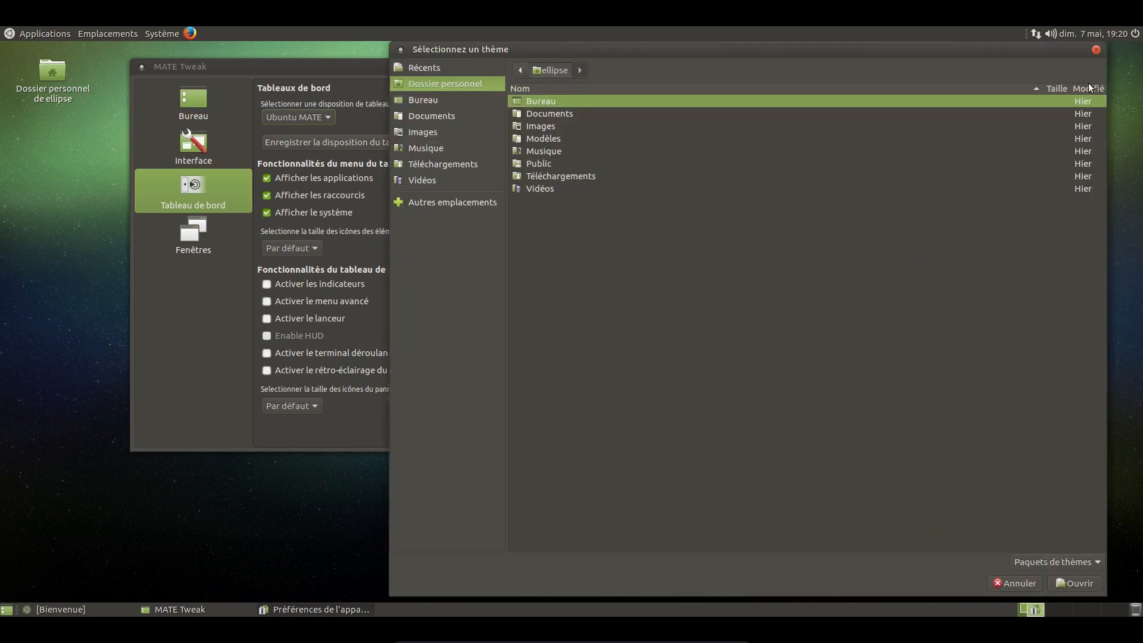
left_click(1096, 50)
left_click_drag(773, 122, 745, 119)
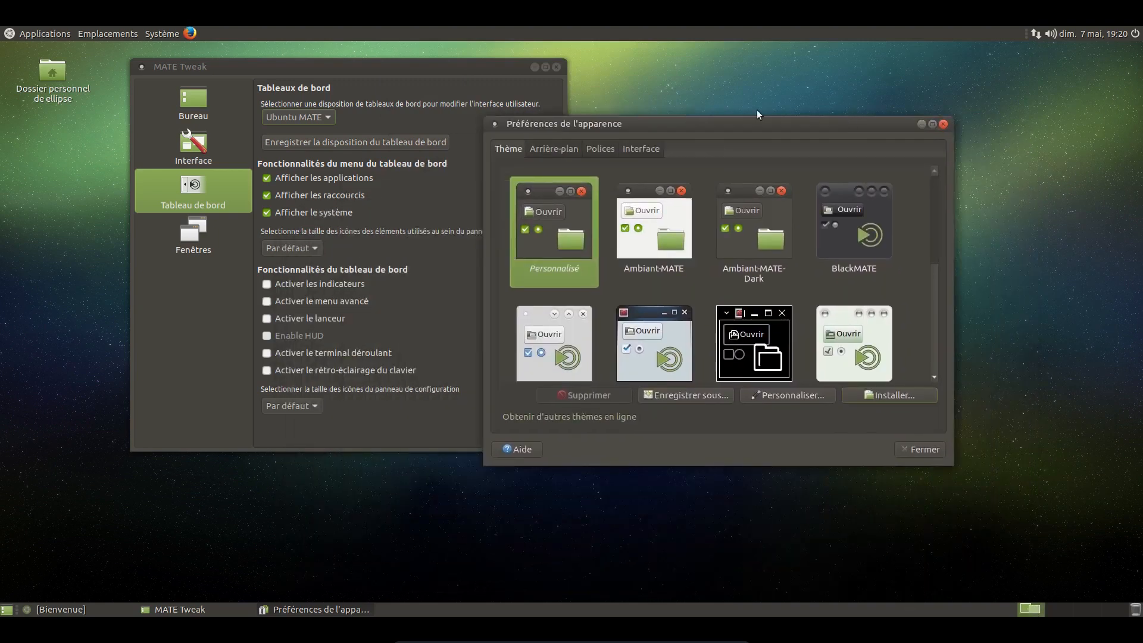
Step: Open the background preferences from the empty desktop in a second window and maximize it
right_click(641, 530)
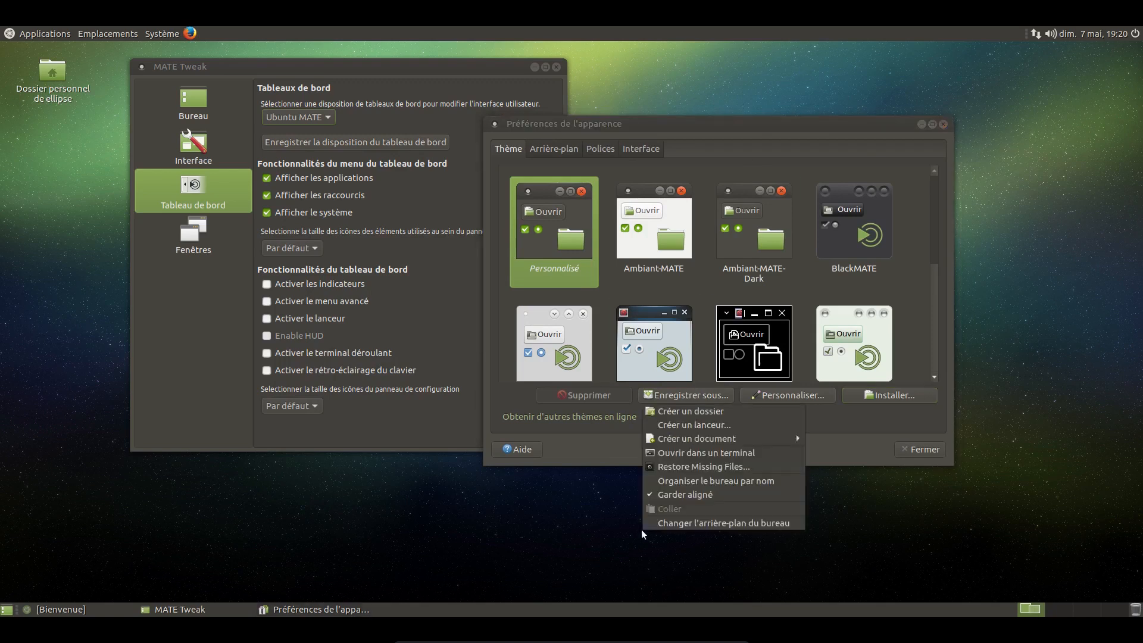
left_click(656, 523)
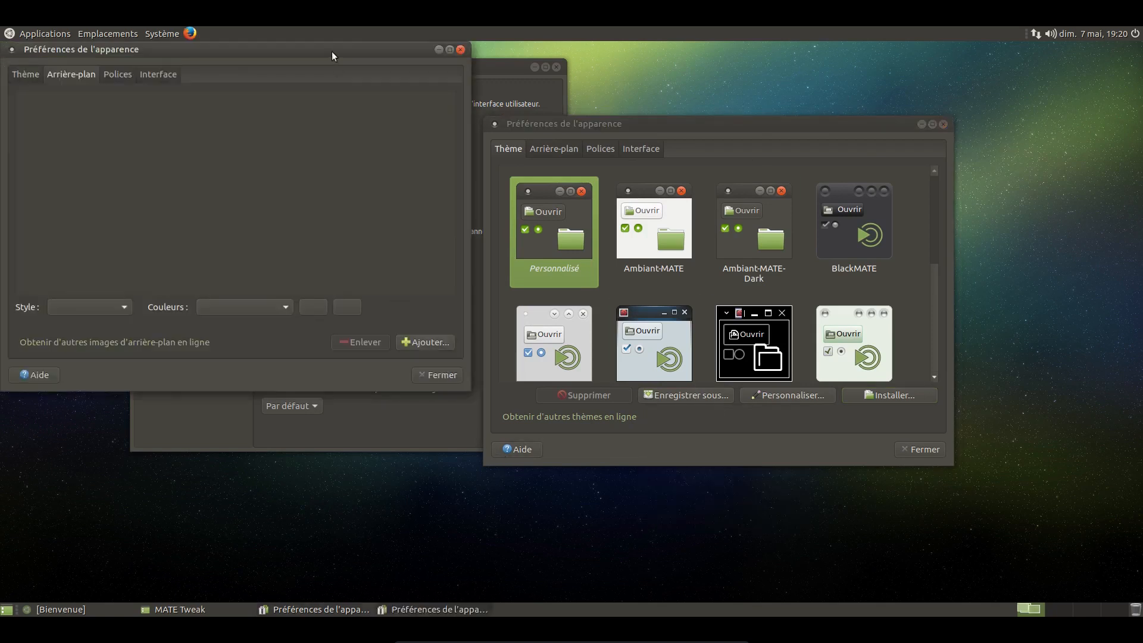
left_click_drag(331, 52, 707, 131)
left_click(815, 125)
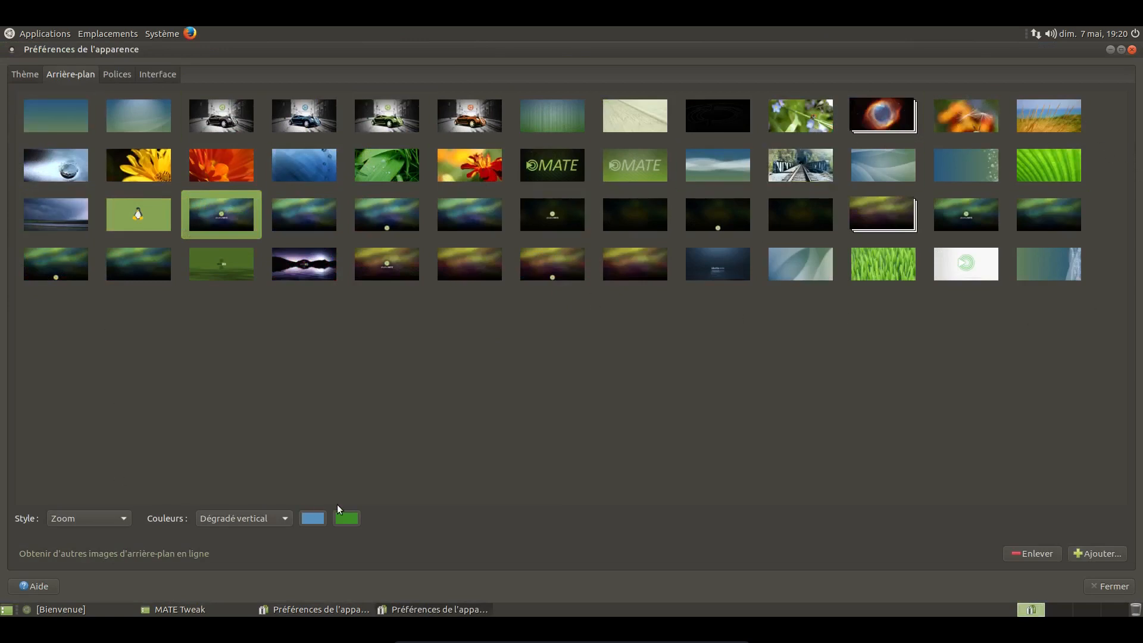
Step: Set the railway track picture as the wallpaper, and open and cancel the dialog for adding a wallpaper
left_click(72, 179)
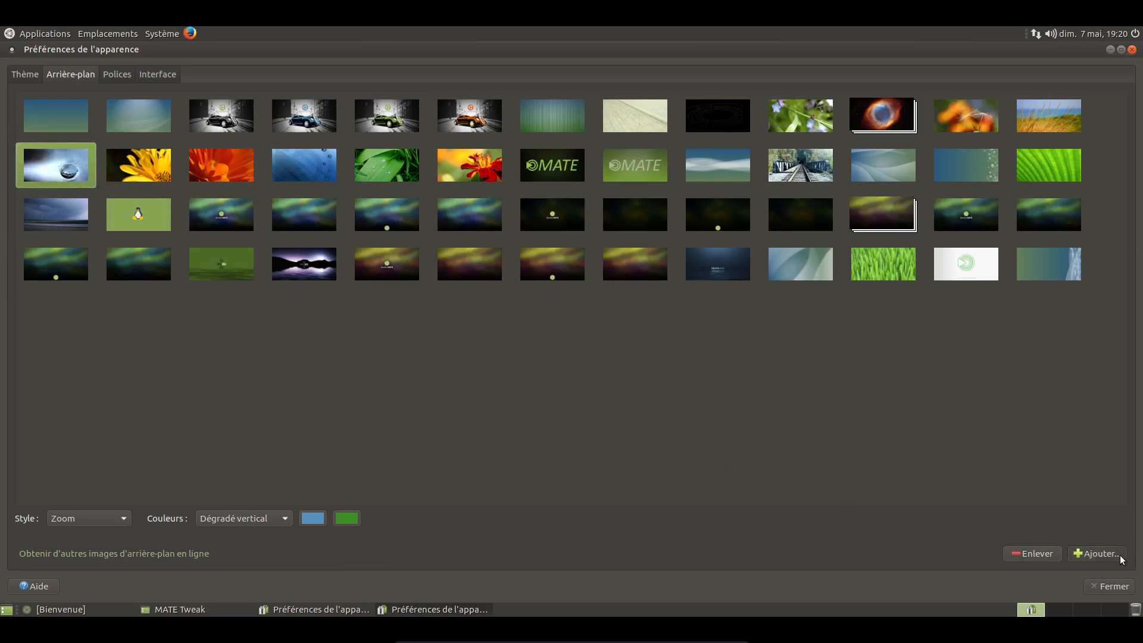
left_click(801, 165)
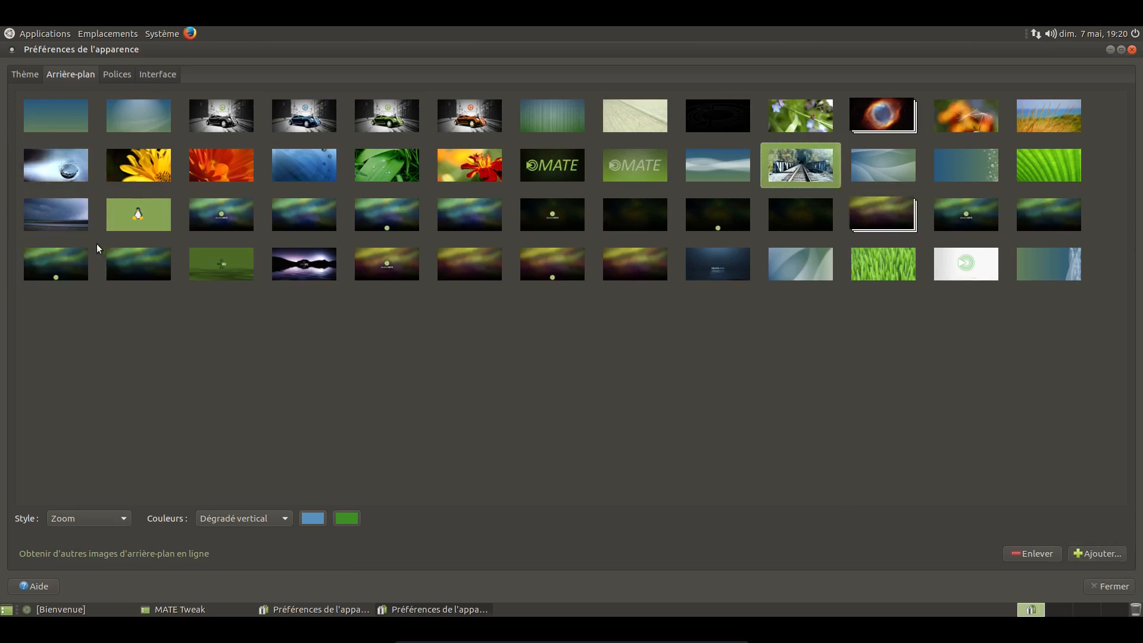
left_click(1087, 555)
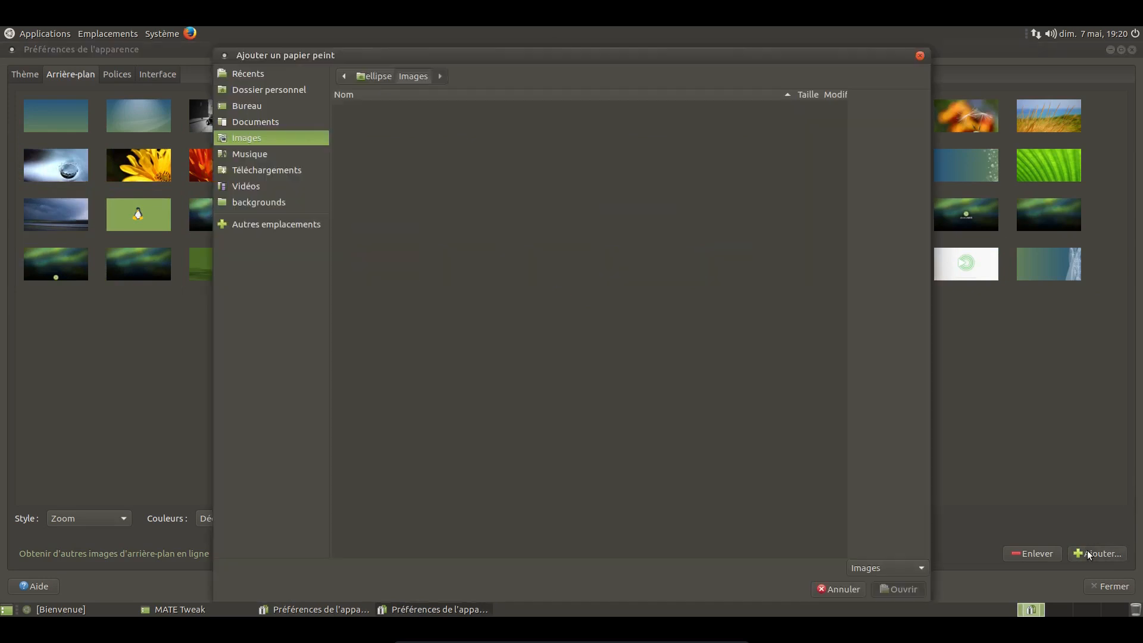
left_click(837, 586)
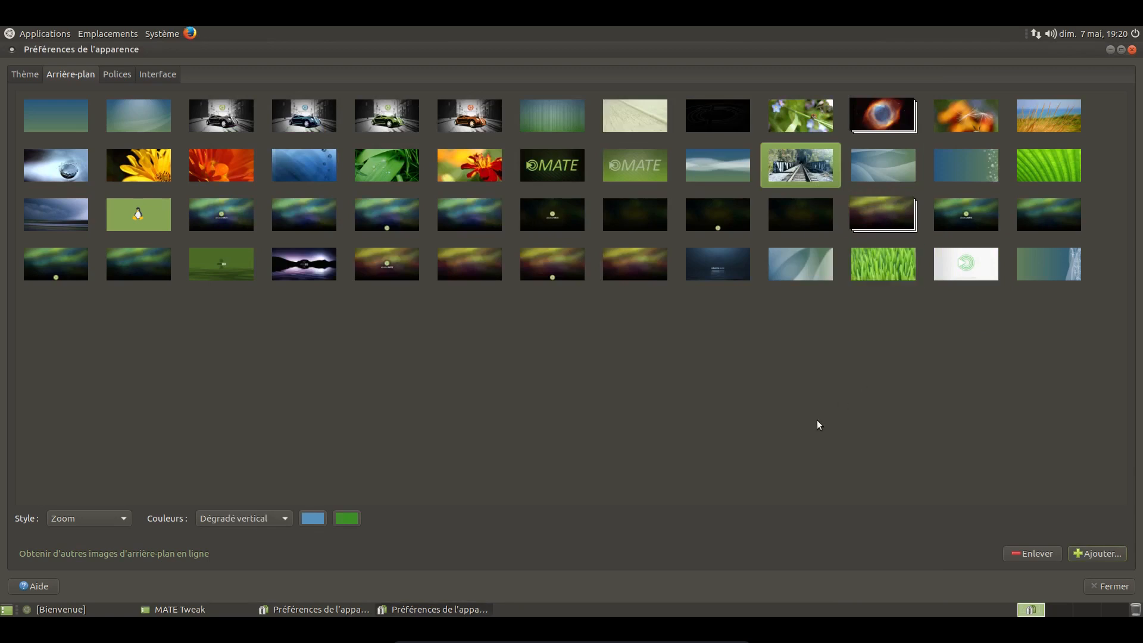
Step: Close the maximized background preferences and move the two remaining windows apart to reveal the new wallpaper
left_click(1133, 50)
left_click_drag(860, 124, 1011, 185)
left_click(490, 81)
left_click_drag(503, 70, 493, 151)
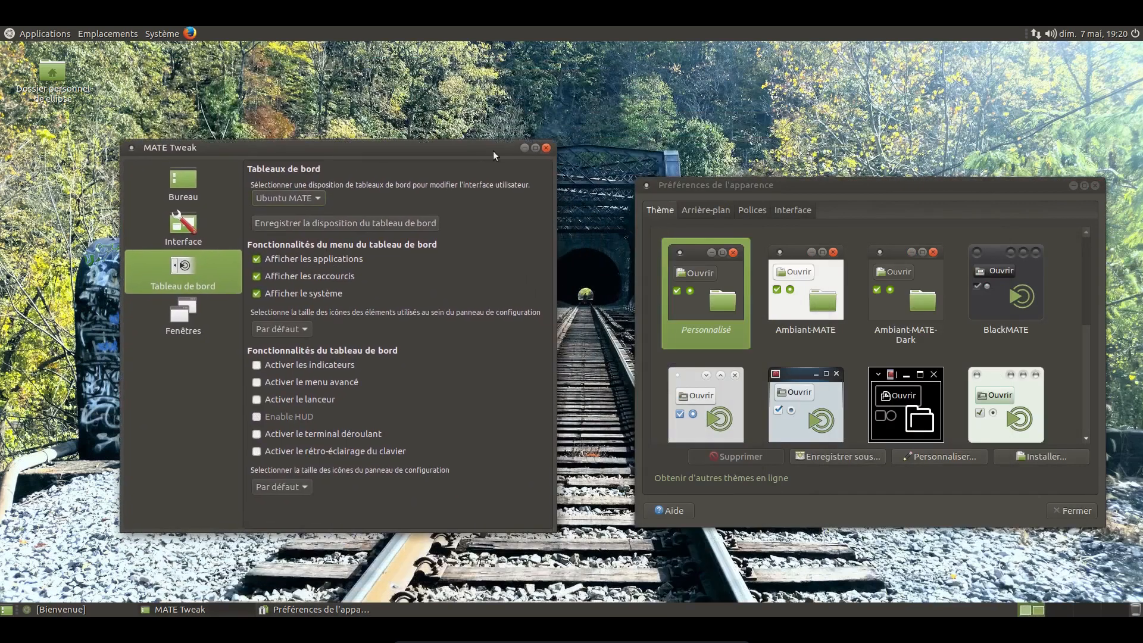
Step: Close MATE Tweak and the remaining appearance preferences window to show the whole desktop
left_click(547, 148)
left_click_drag(713, 184, 408, 171)
left_click(790, 172)
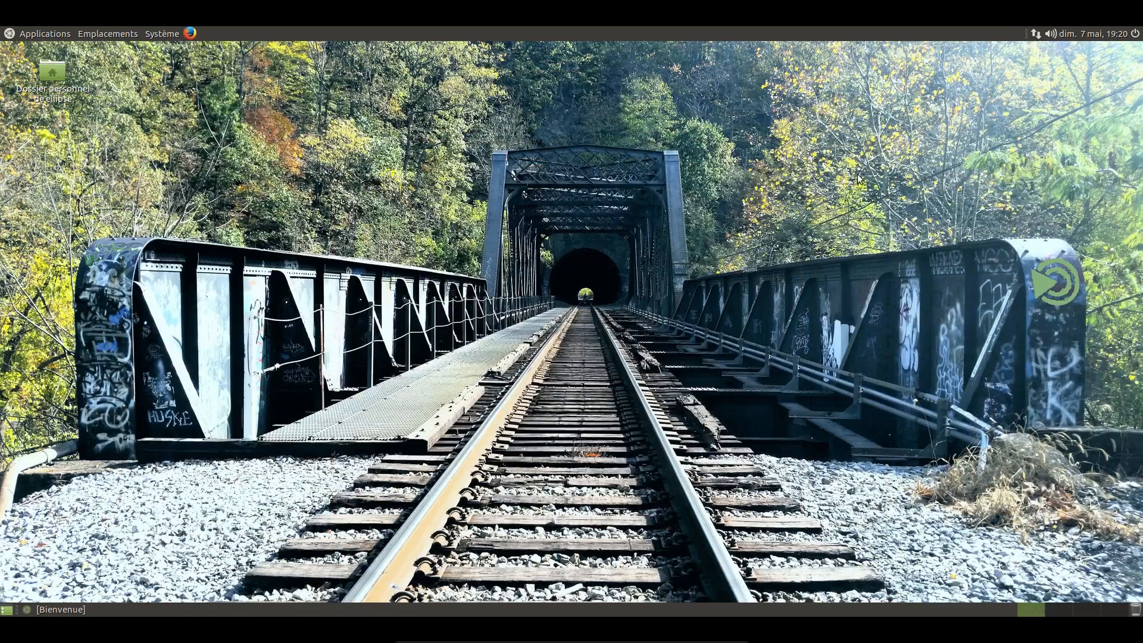